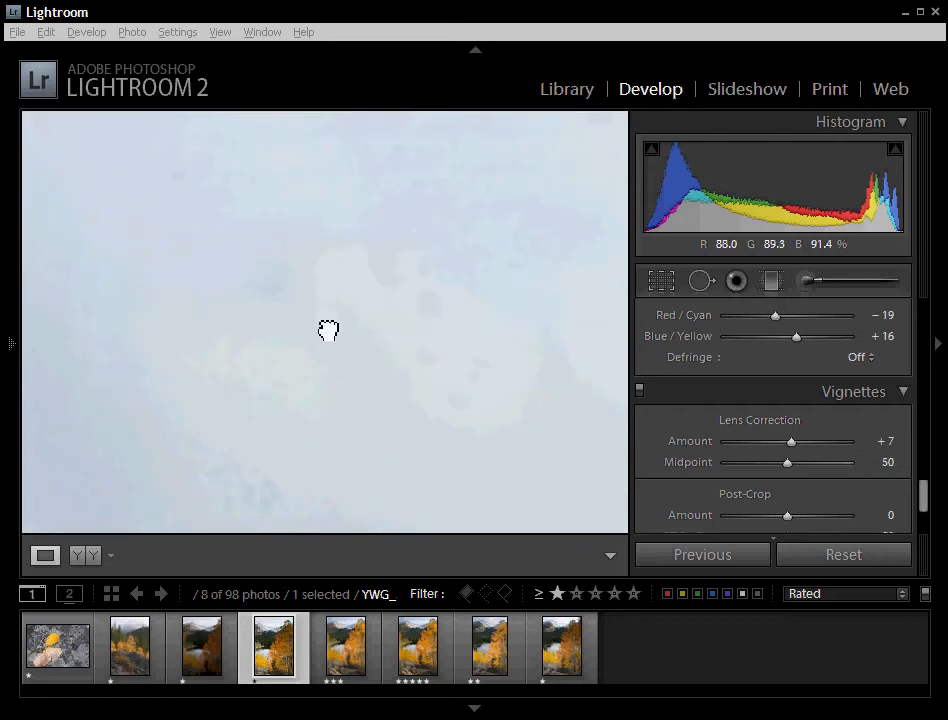
Activate Spot Removal and delete the two existing clone spots in the sky.
{"action": "left_click", "coordinate": [700, 282]}
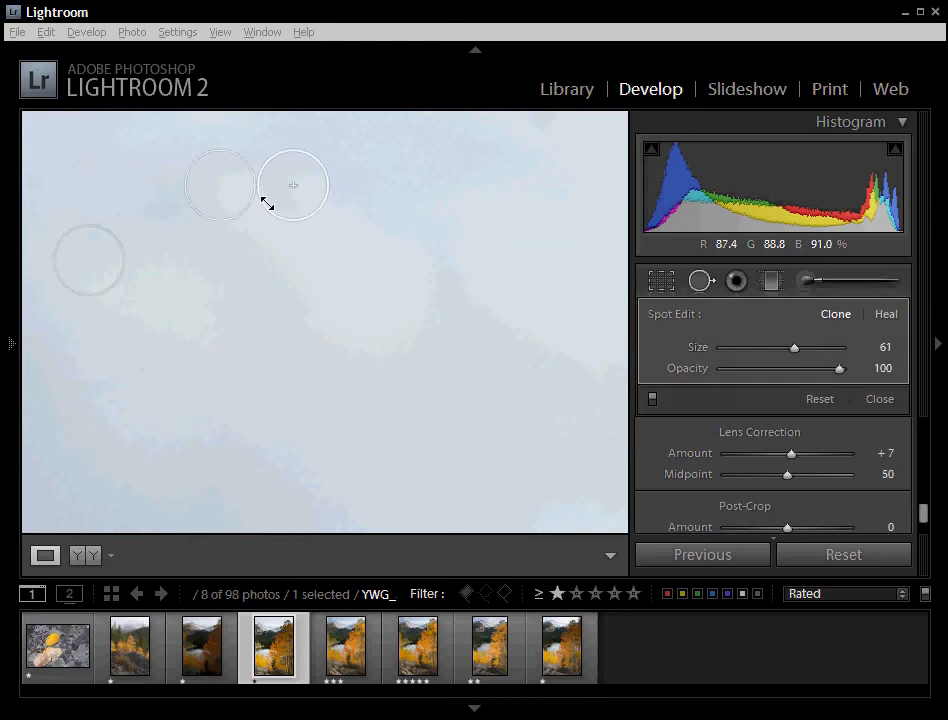
{"action": "key", "text": "Delete"}
{"action": "left_click", "coordinate": [109, 286]}
{"action": "key", "text": "Delete"}
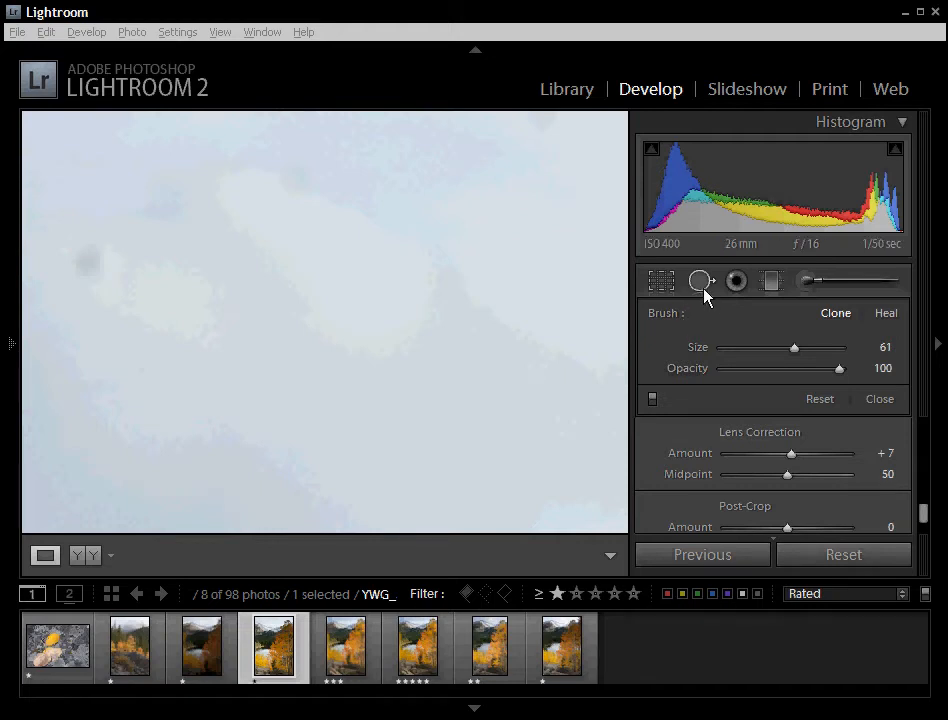
Switch Spot Removal to Heal at size 58 and heal the three dust spots in the sky from neighbouring clean areas.
{"action": "left_click", "coordinate": [888, 314]}
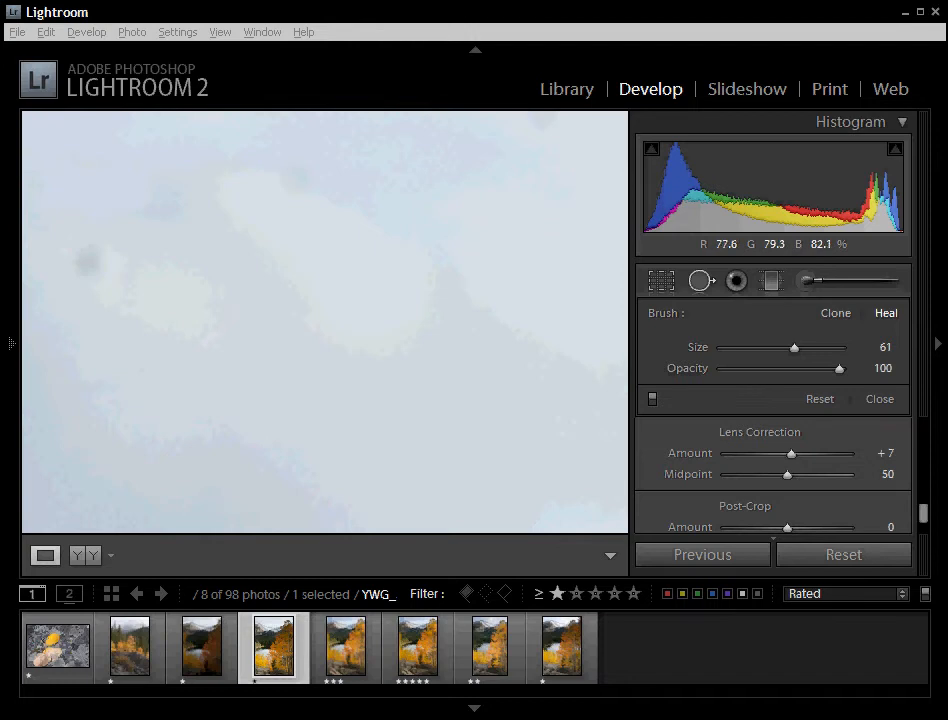
{"action": "key", "text": "["}
{"action": "left_click_drag", "start_coordinate": [85, 262], "coordinate": [155, 240]}
{"action": "left_click_drag", "start_coordinate": [285, 174], "coordinate": [218, 174]}
{"action": "left_click_drag", "start_coordinate": [446, 309], "coordinate": [514, 327]}
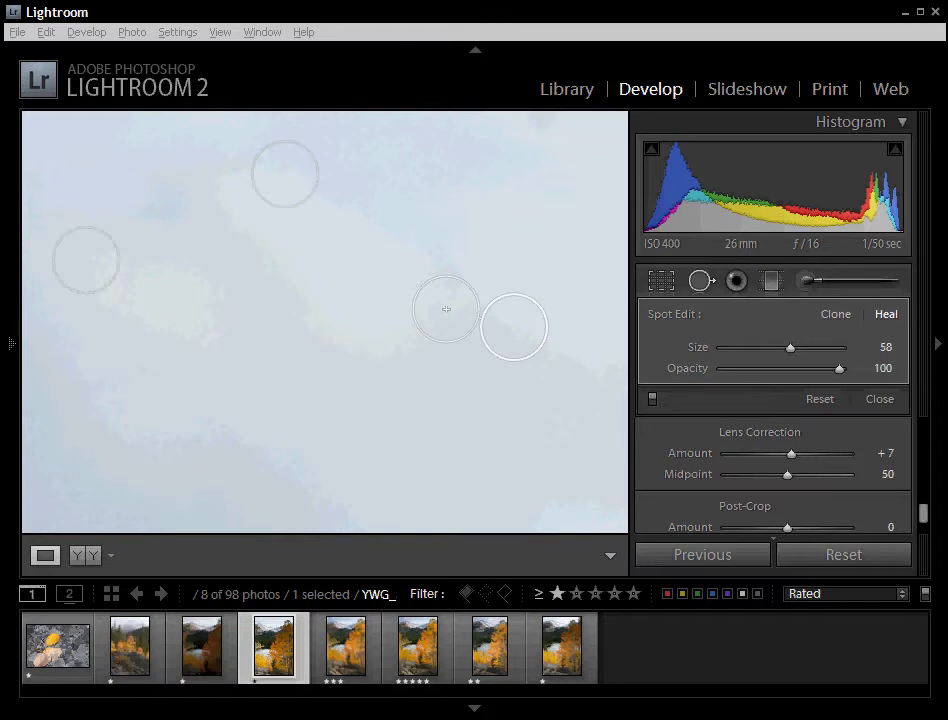
{"action": "key", "text": "z"}
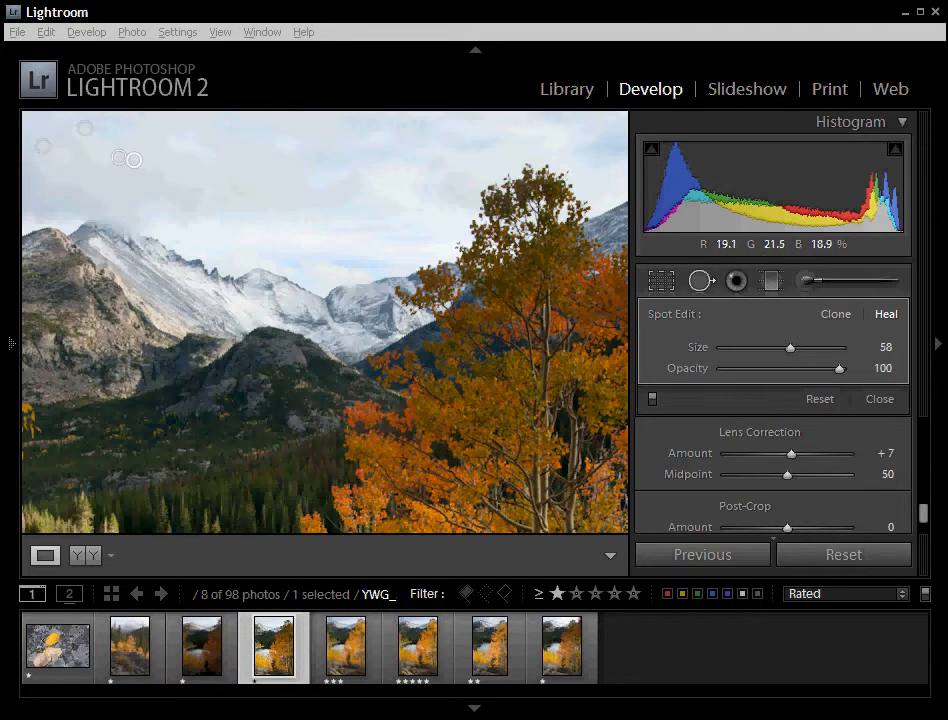
Open the 2009-09-28 folder in the Library and show its third photo fitted to the view with the filmstrip hidden.
{"action": "mouse_move", "coordinate": [11, 356]}
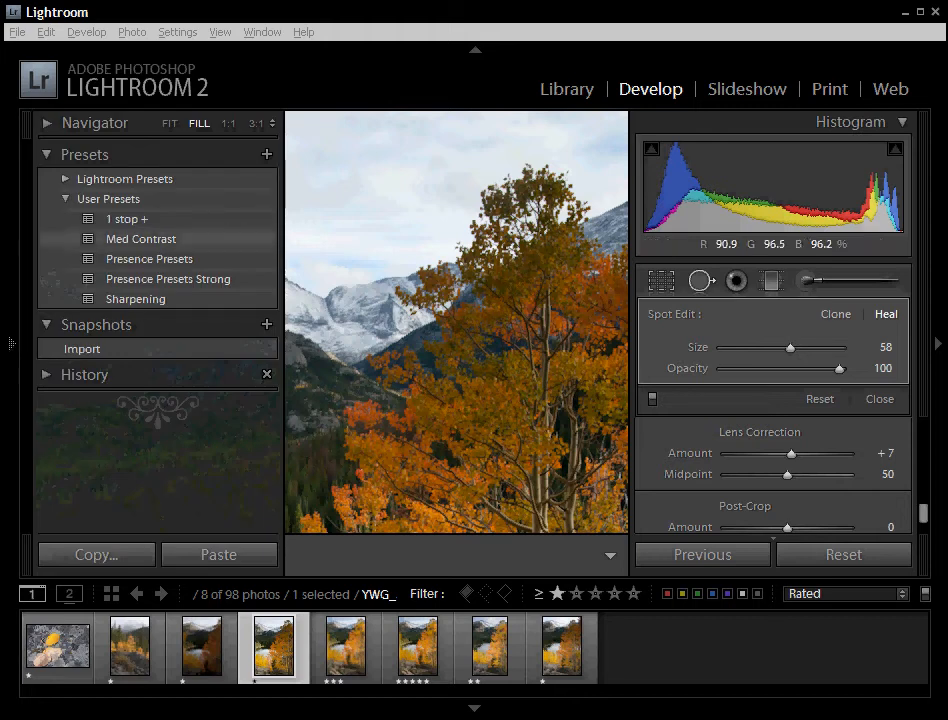
{"action": "left_click", "coordinate": [579, 90]}
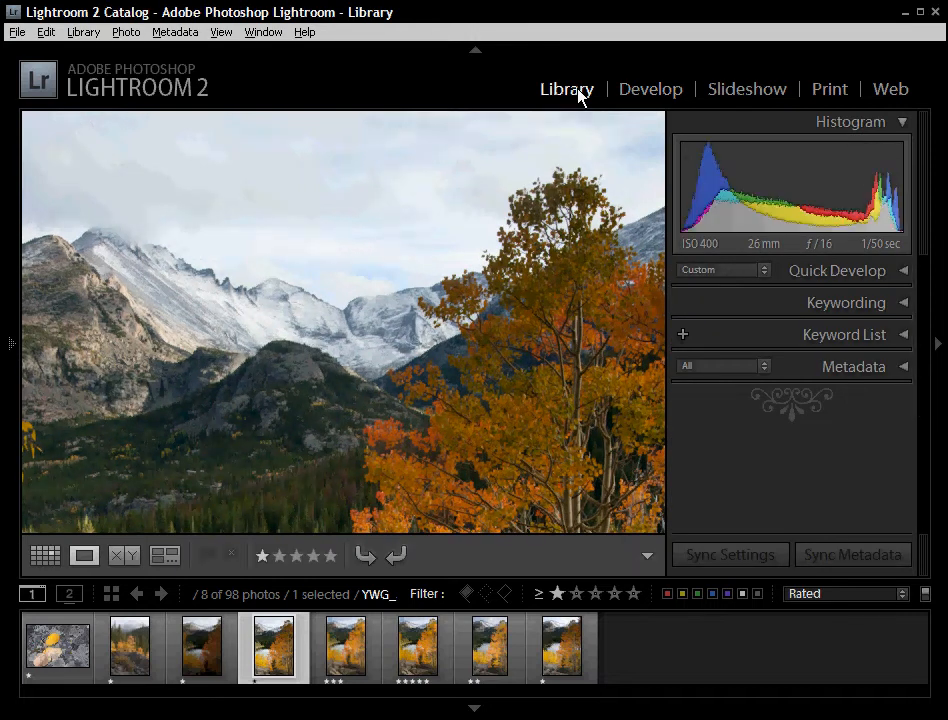
{"action": "left_click", "coordinate": [28, 362]}
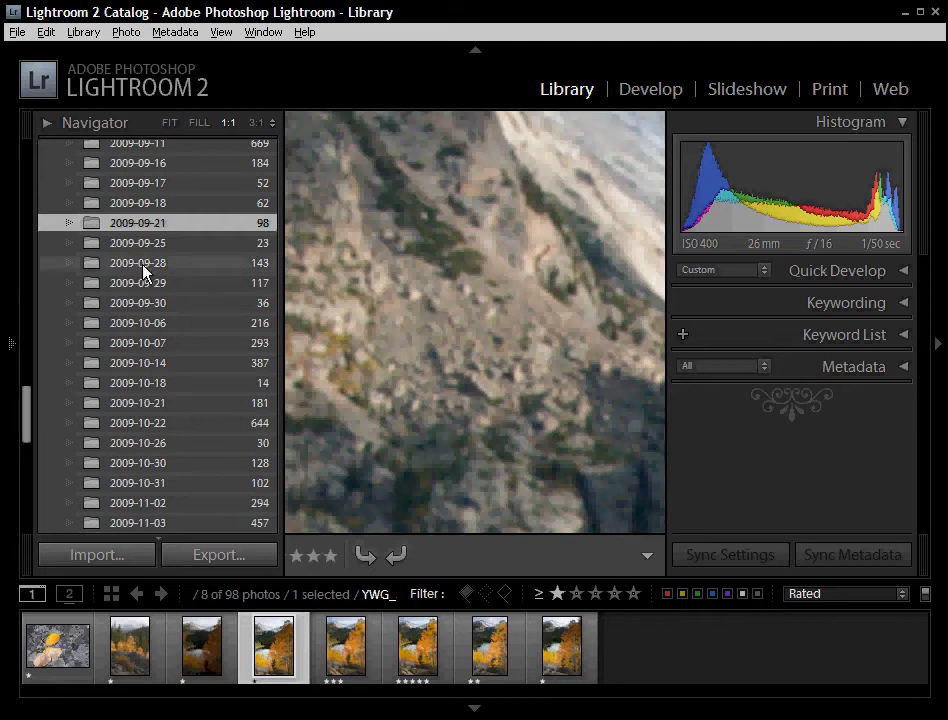
{"action": "left_click", "coordinate": [143, 266]}
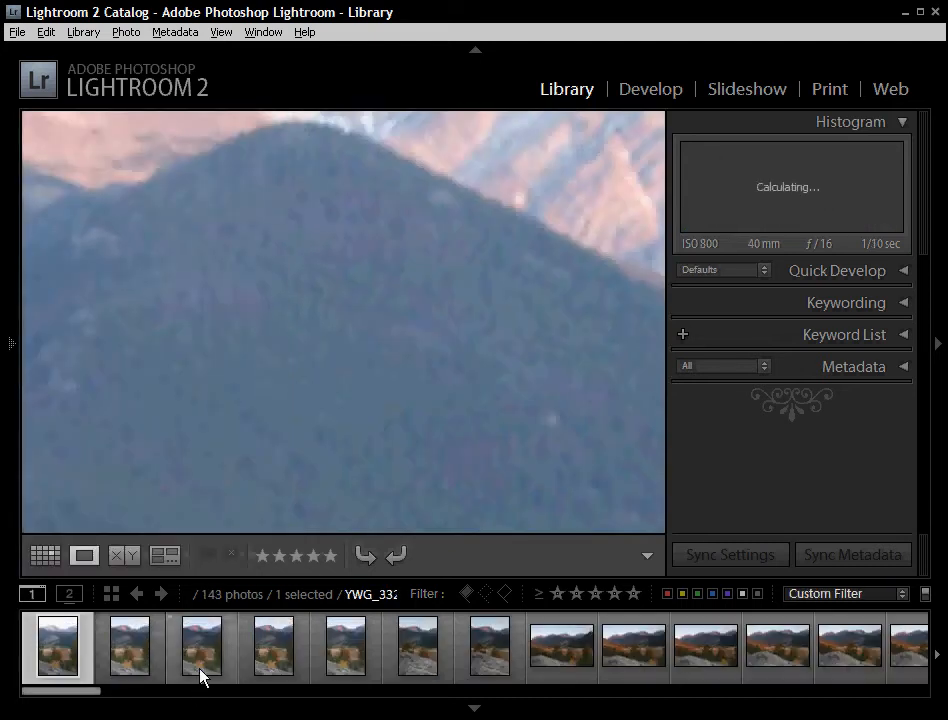
{"action": "left_click", "coordinate": [201, 671]}
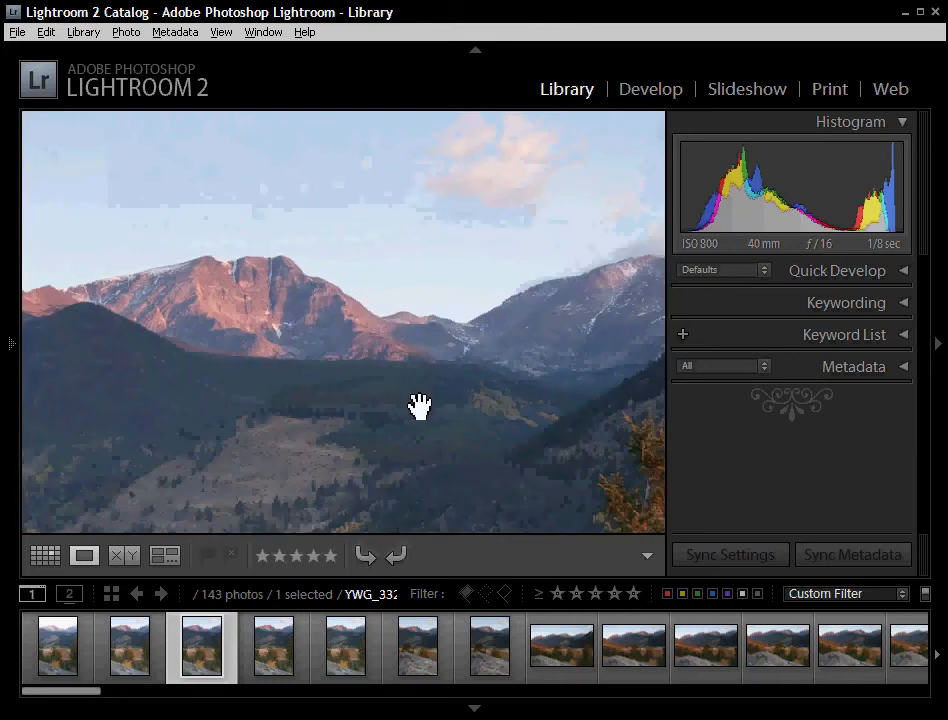
{"action": "left_click", "coordinate": [420, 404]}
{"action": "mouse_move", "coordinate": [15, 349]}
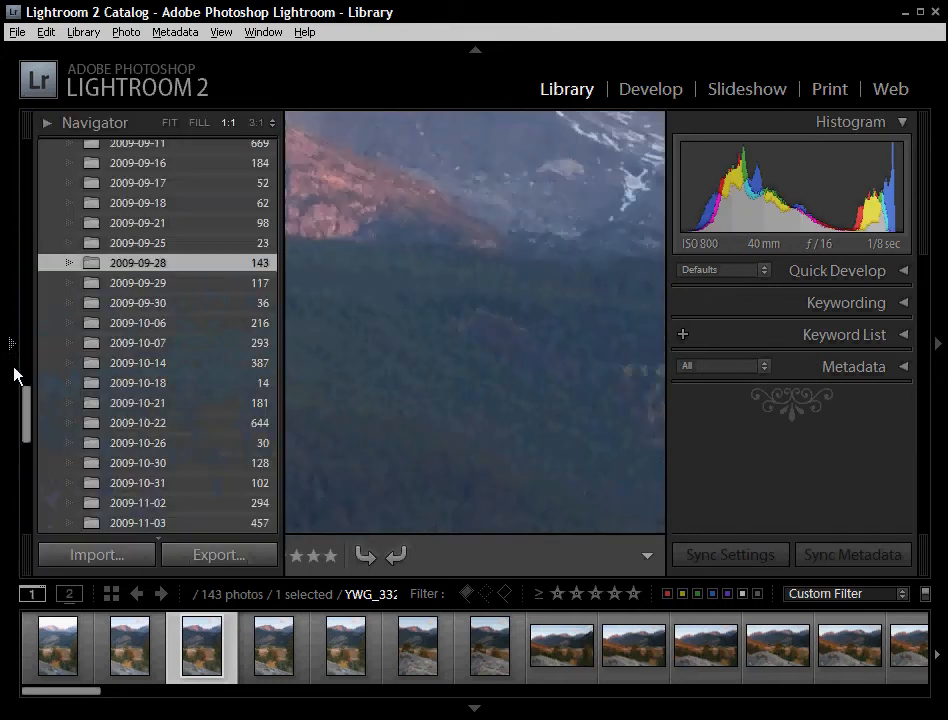
{"action": "left_click", "coordinate": [170, 125]}
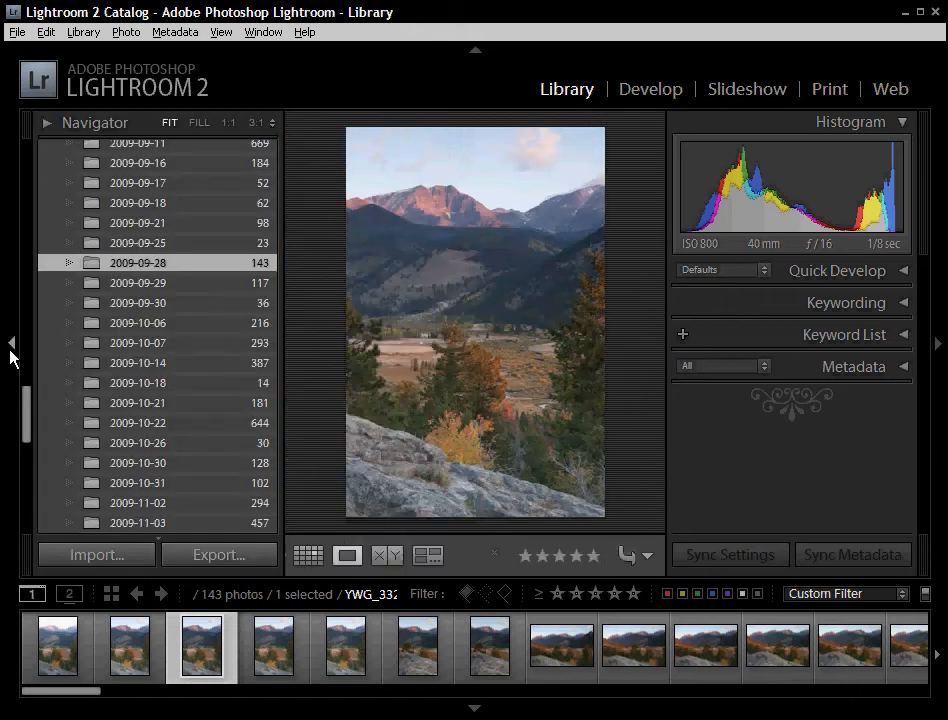
{"action": "left_click", "coordinate": [474, 711]}
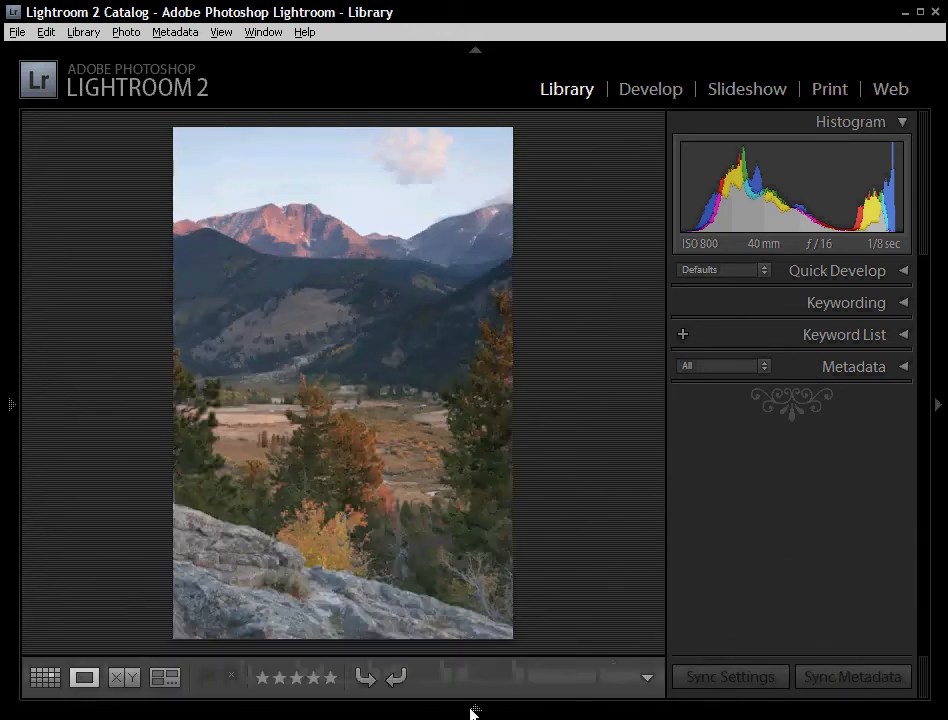
Start a Graduated Filter on this photo in Develop with the Exposure effect, checking the simplified controls before returning to the sliders.
{"action": "left_click", "coordinate": [640, 90]}
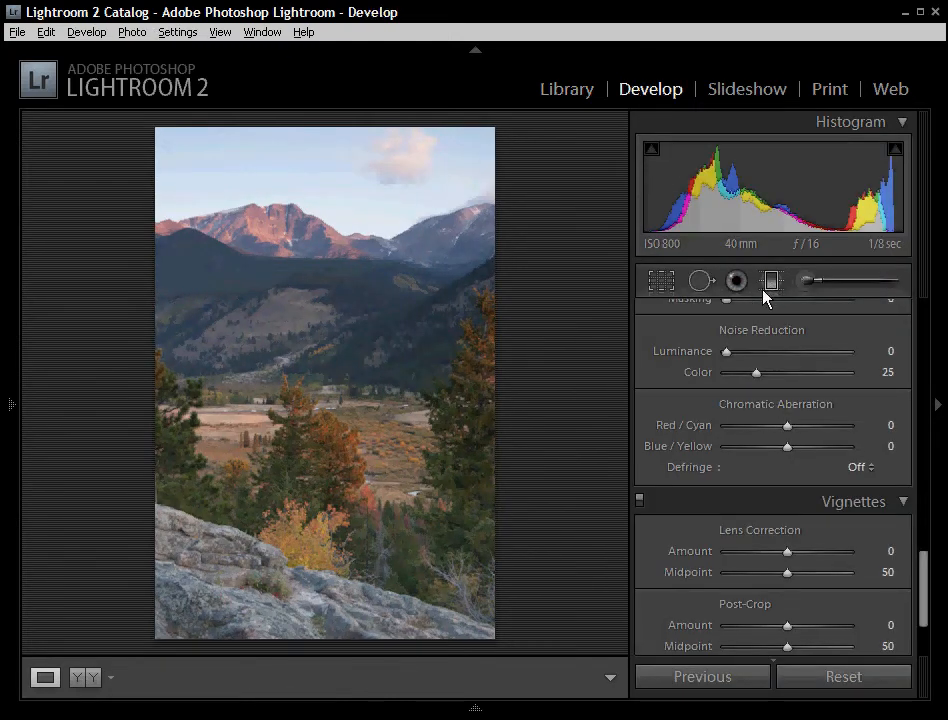
{"action": "left_click", "coordinate": [773, 283]}
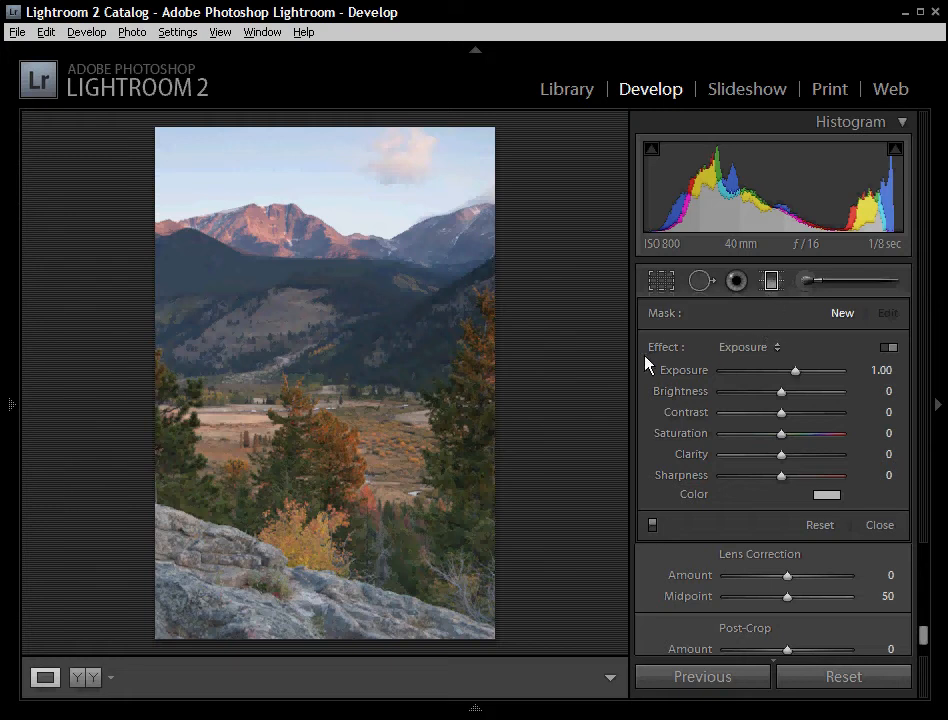
{"action": "left_click", "coordinate": [776, 348]}
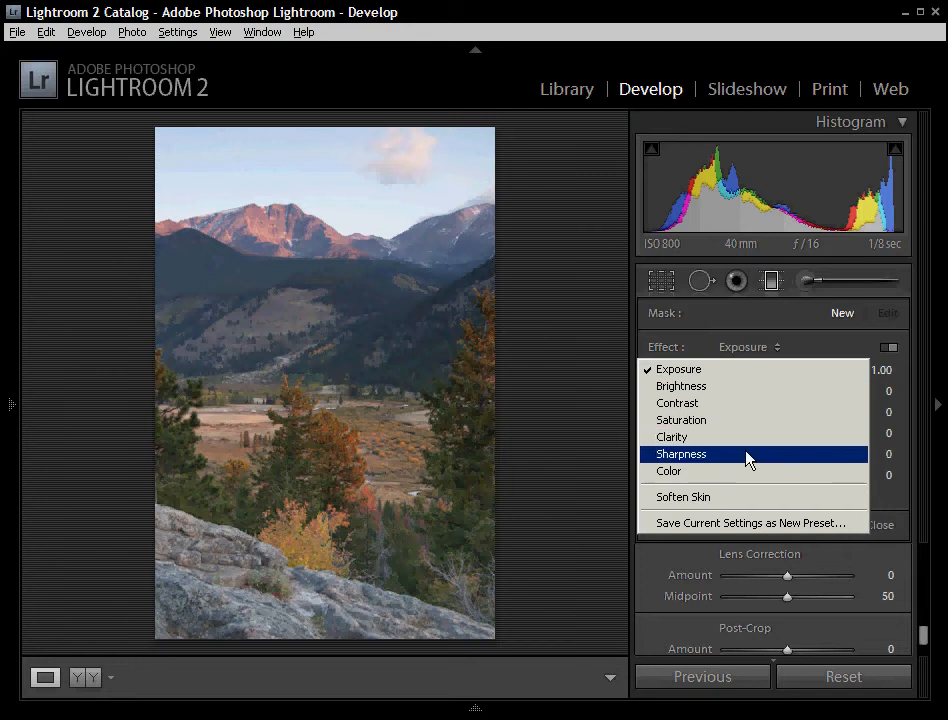
{"action": "left_click", "coordinate": [726, 376]}
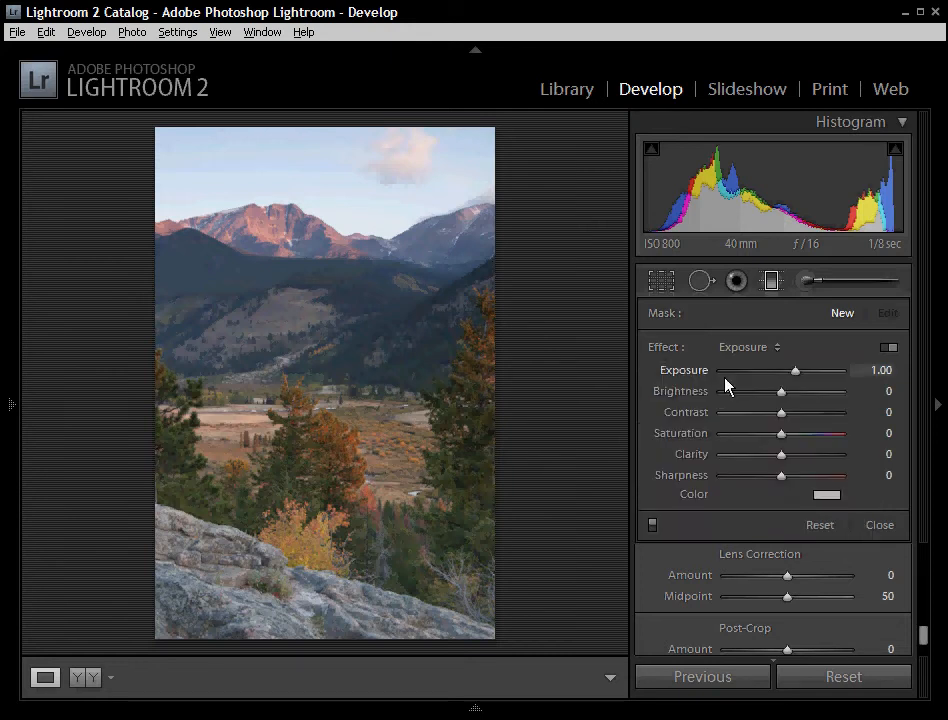
{"action": "left_click", "coordinate": [887, 349]}
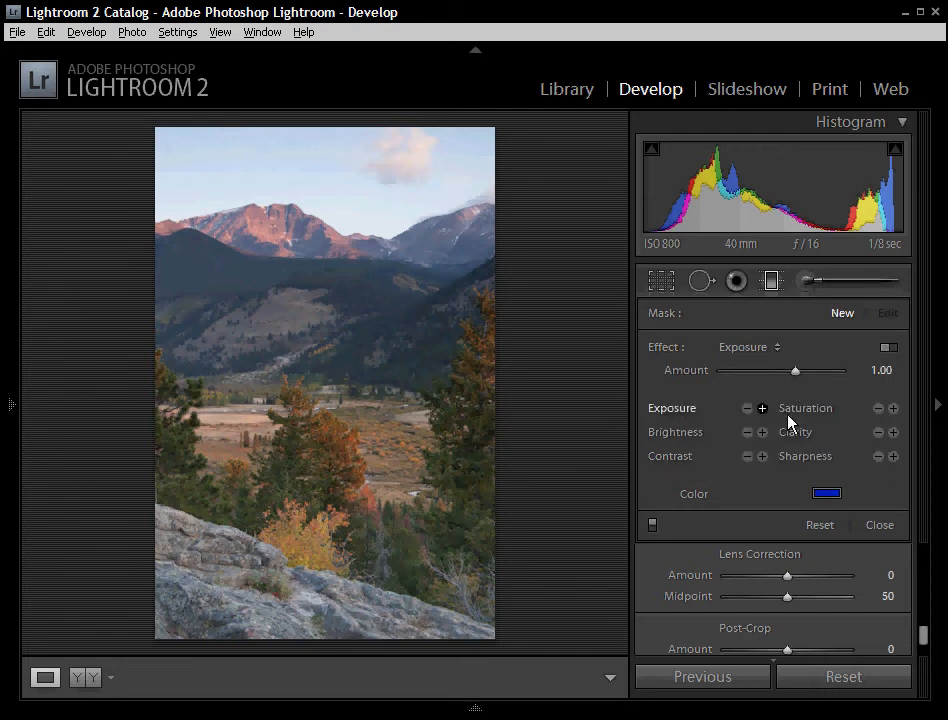
{"action": "left_click", "coordinate": [888, 349]}
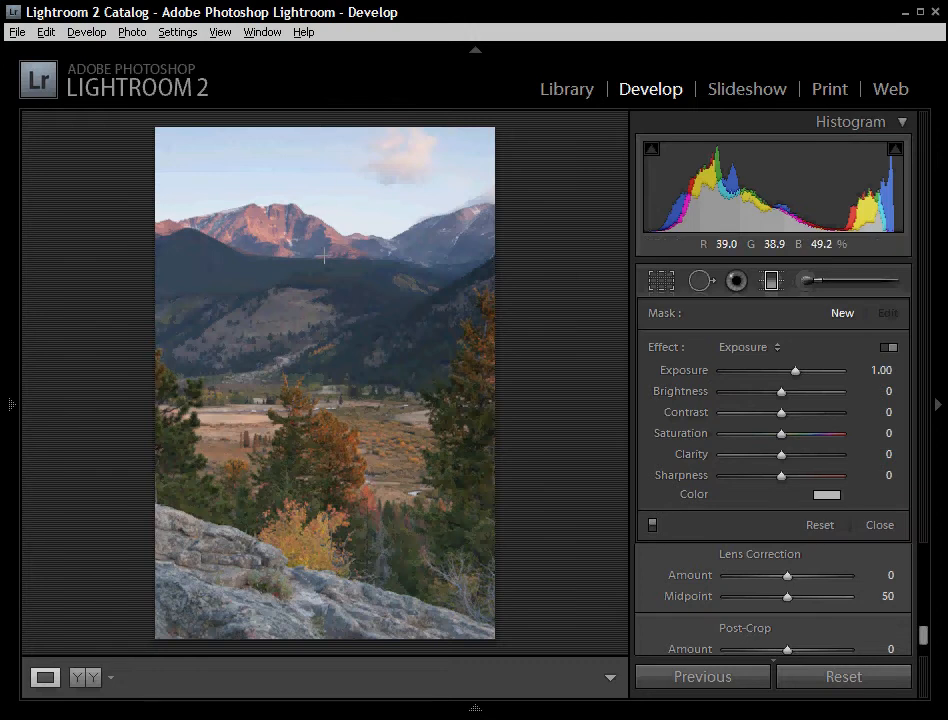
Draw a graduated filter from the top of the sky to the valley, set Exposure to −0.44, and compare before and after.
{"action": "left_click_drag", "start_coordinate": [327, 121], "coordinate": [324, 368]}
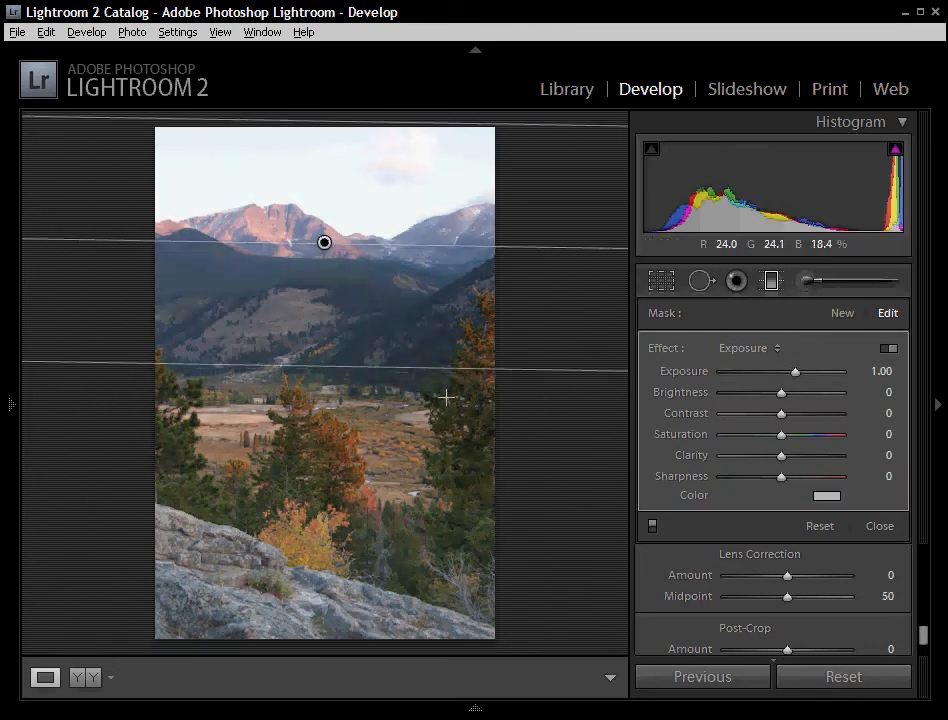
{"action": "left_click_drag", "start_coordinate": [791, 372], "coordinate": [772, 388]}
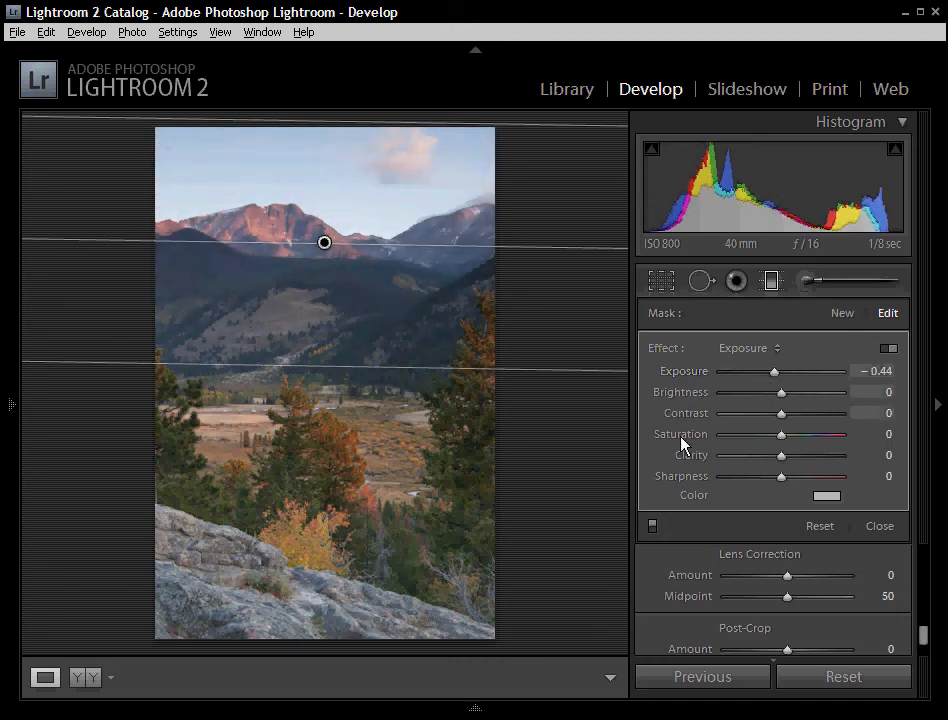
{"action": "left_click", "coordinate": [655, 530]}
{"action": "left_click", "coordinate": [655, 530]}
{"action": "left_click", "coordinate": [655, 530]}
{"action": "left_click", "coordinate": [655, 530]}
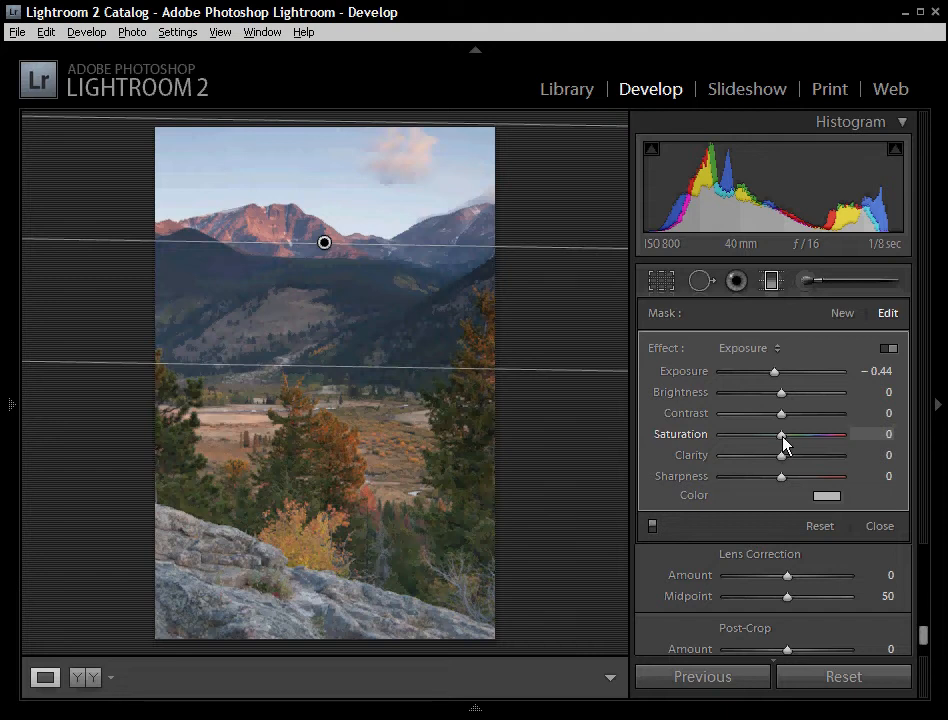
Set the graduated filter's Saturation to 30 and extend its lower edge further into the valley.
{"action": "mouse_move", "coordinate": [783, 441]}
{"action": "left_mouse_down"}
{"action": "mouse_move", "coordinate": [820, 449]}
{"action": "mouse_move", "coordinate": [797, 450]}
{"action": "left_mouse_up"}
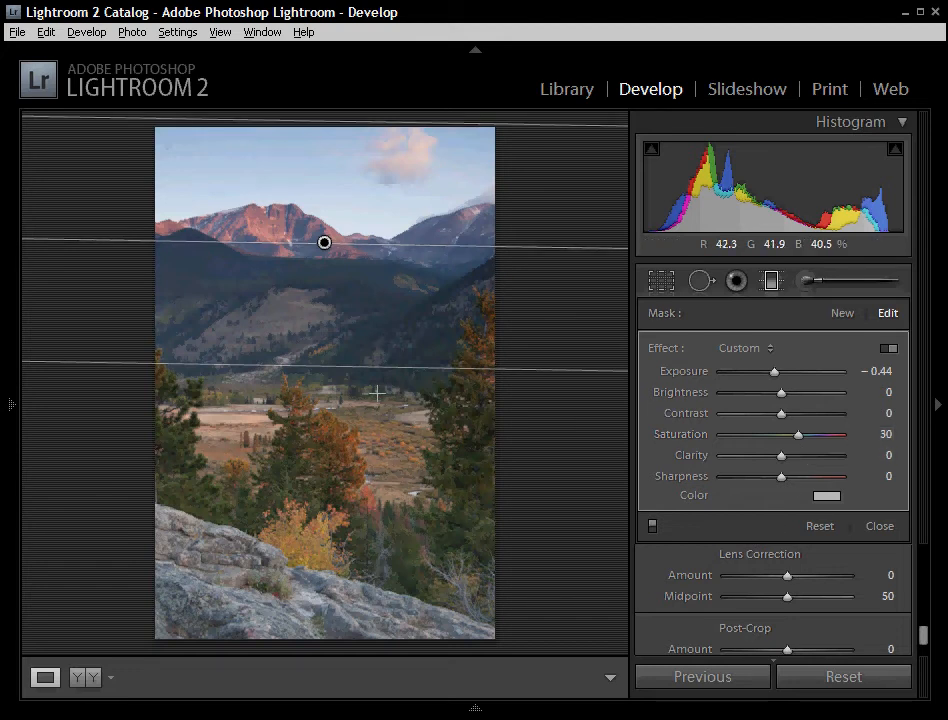
{"action": "left_click_drag", "start_coordinate": [381, 378], "coordinate": [413, 402]}
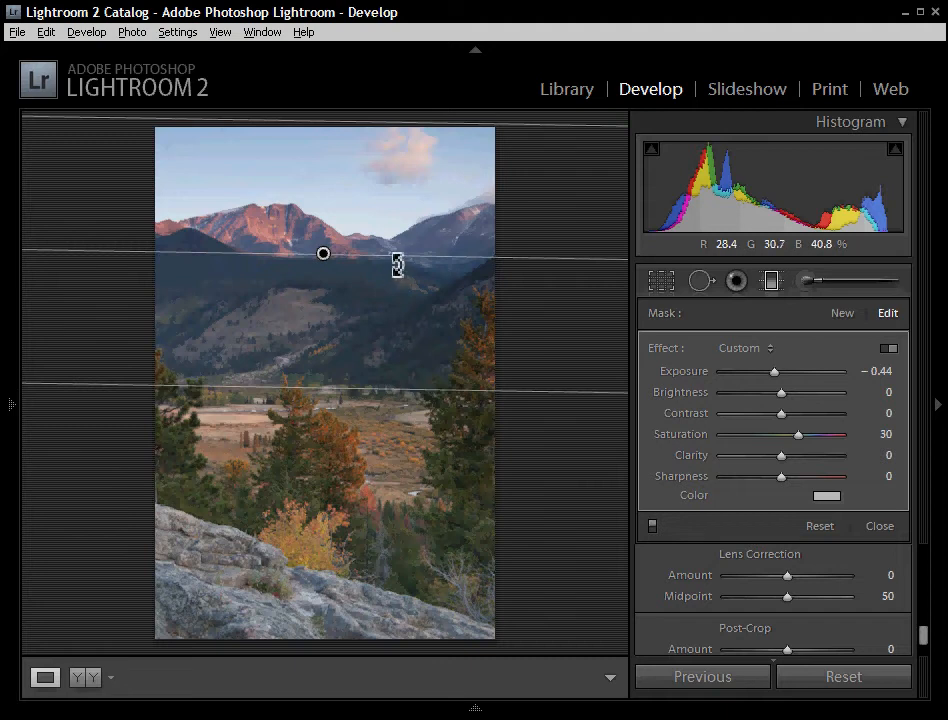
Try the gradient near vertical with Exposure at −0.51, rotate it back to nearly level, and delete the filter.
{"action": "left_click_drag", "start_coordinate": [397, 265], "coordinate": [332, 368]}
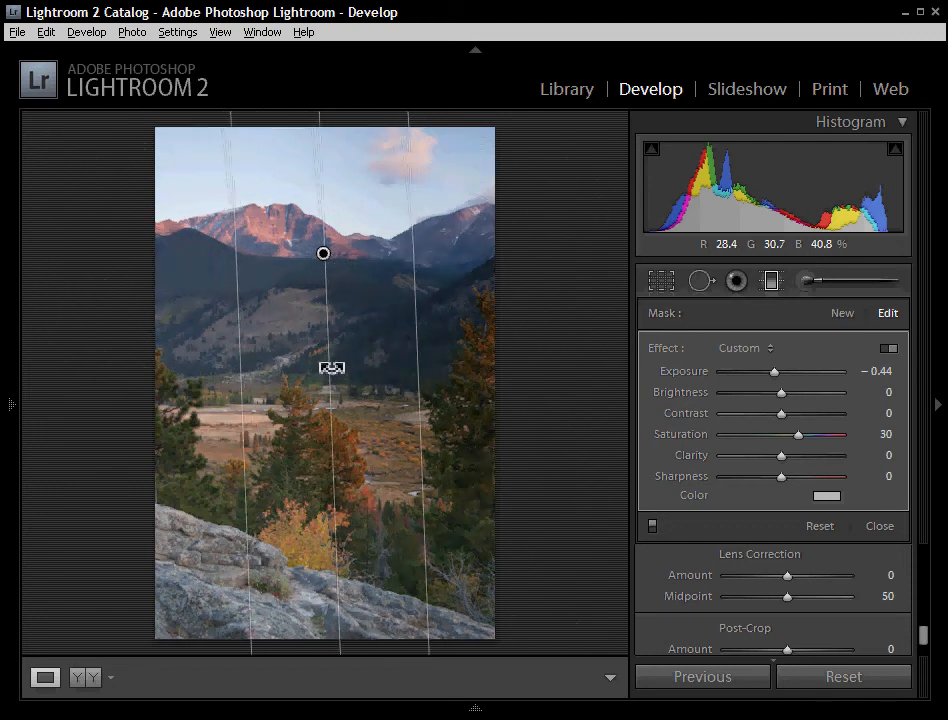
{"action": "mouse_move", "coordinate": [774, 372]}
{"action": "left_mouse_down"}
{"action": "mouse_move", "coordinate": [726, 372]}
{"action": "mouse_move", "coordinate": [774, 372]}
{"action": "left_mouse_up"}
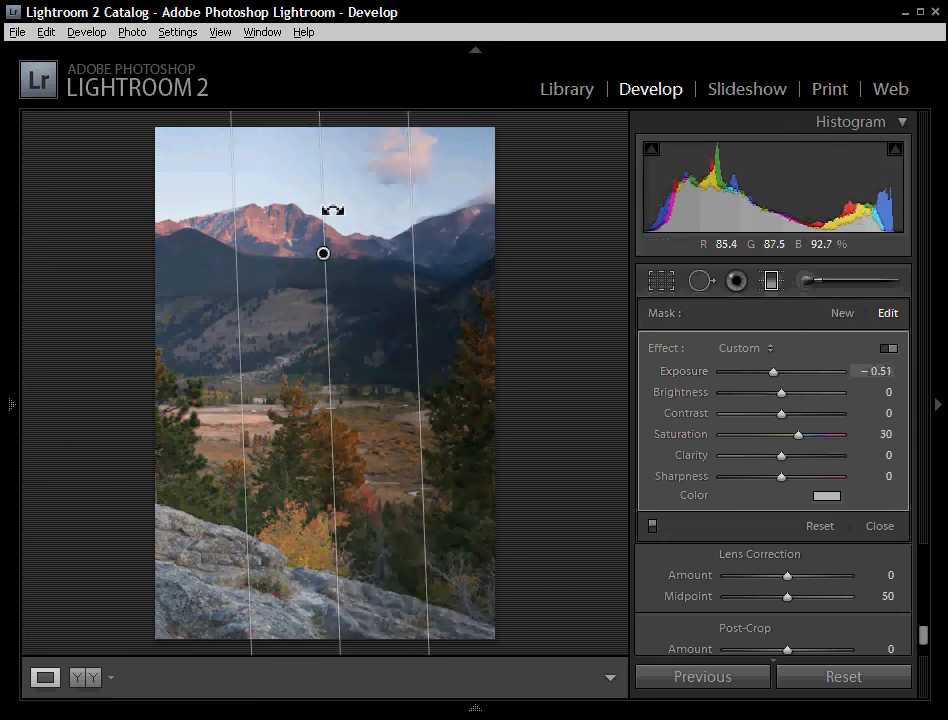
{"action": "left_click_drag", "start_coordinate": [328, 207], "coordinate": [341, 256]}
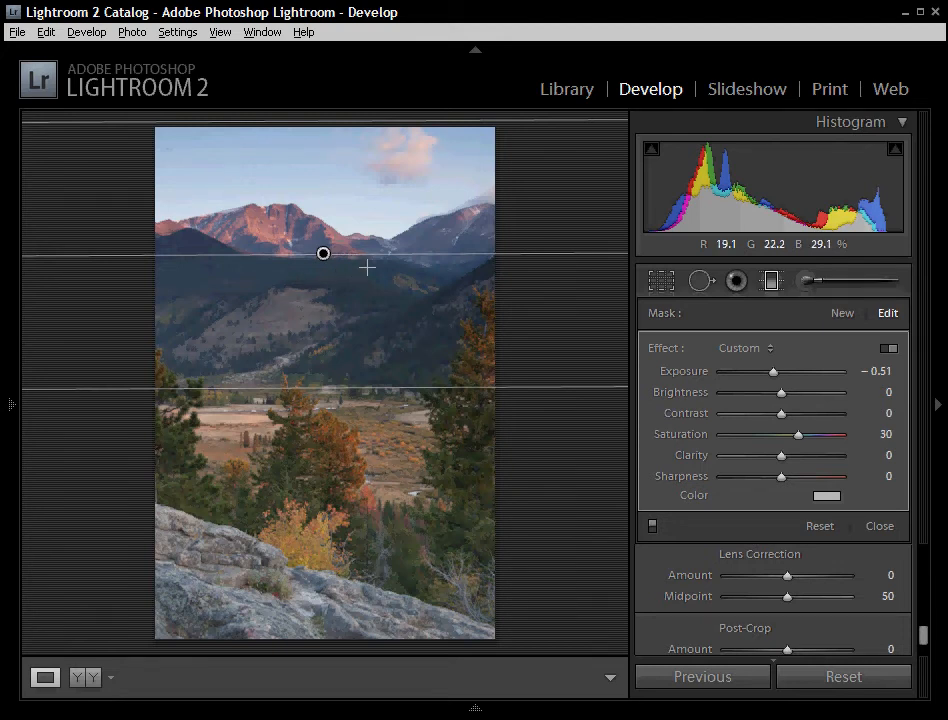
{"action": "key", "text": "Delete"}
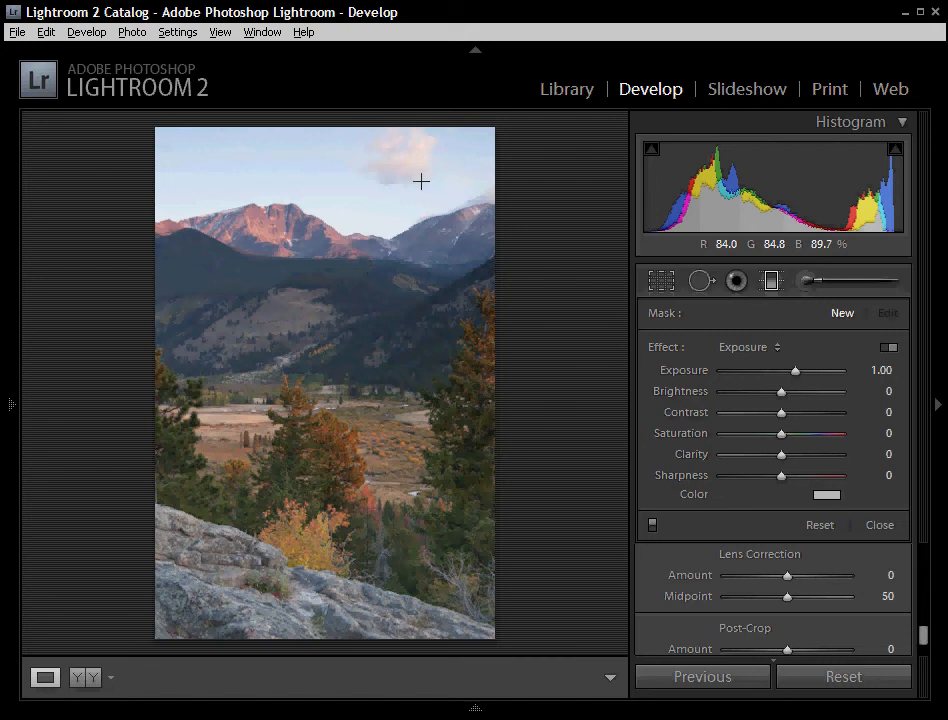
Reopen the 2009-09-21 folder with the filmstrip shown and bring its fourth photo into Develop with the presets and history area hidden.
{"action": "left_click", "coordinate": [5, 415]}
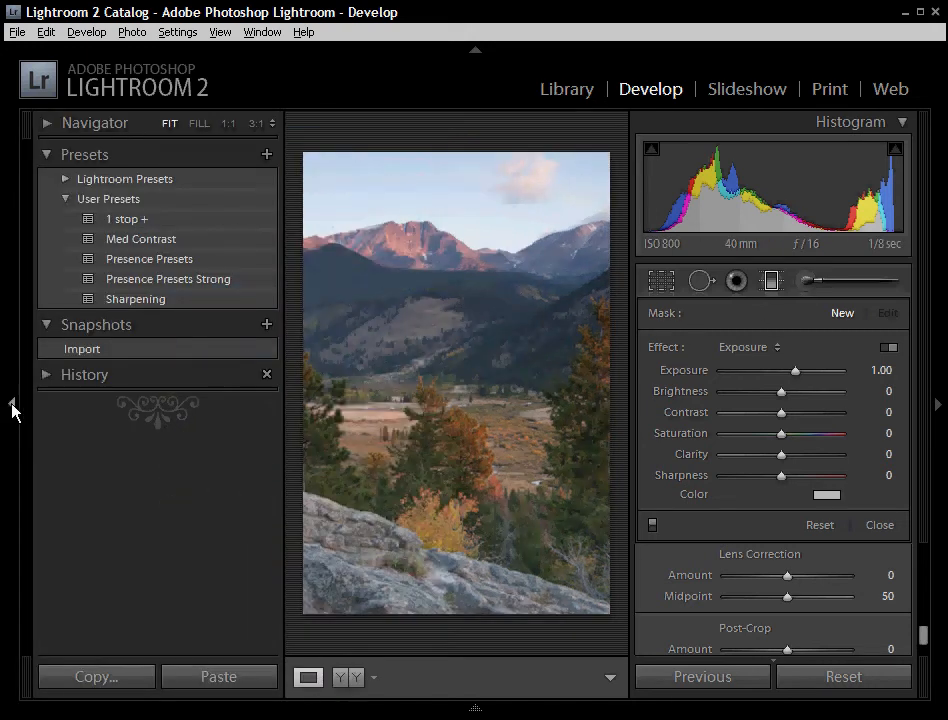
{"action": "left_click", "coordinate": [555, 94]}
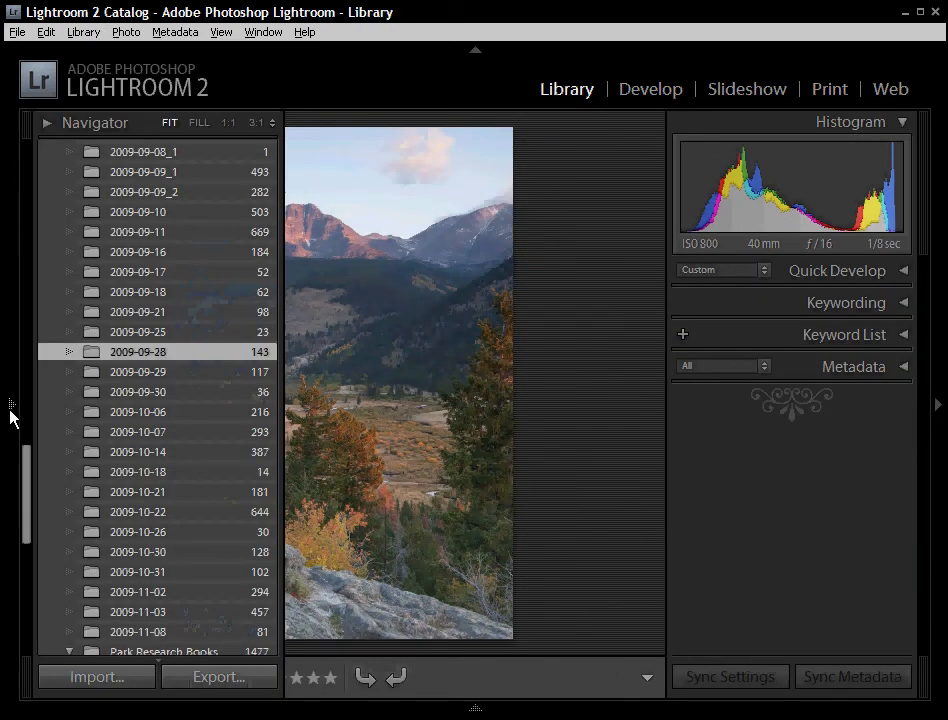
{"action": "left_click", "coordinate": [9, 406]}
{"action": "left_click", "coordinate": [133, 311]}
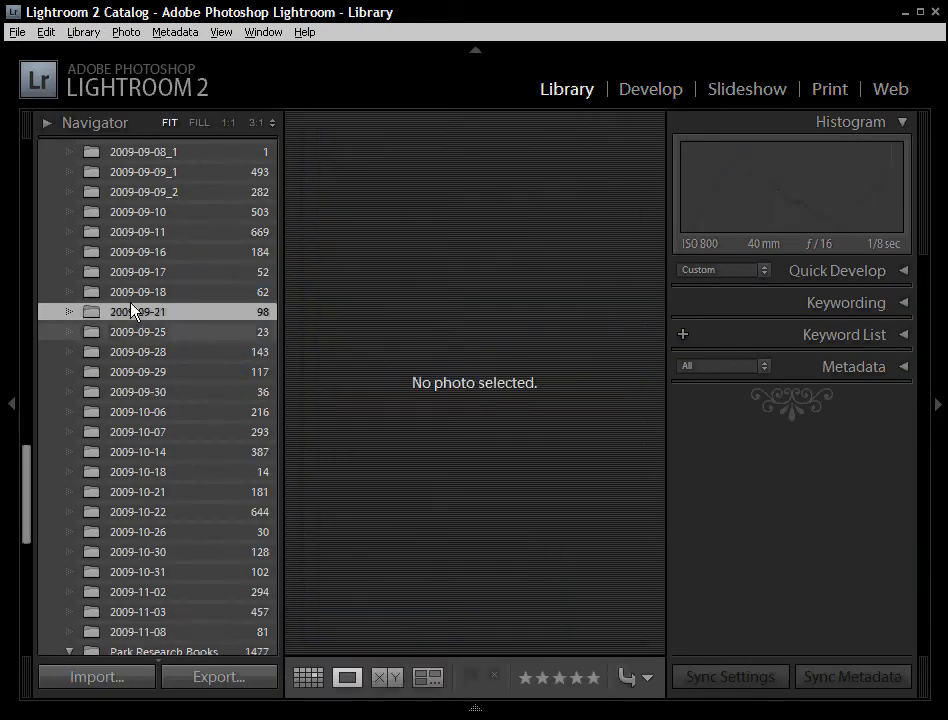
{"action": "left_click", "coordinate": [470, 709]}
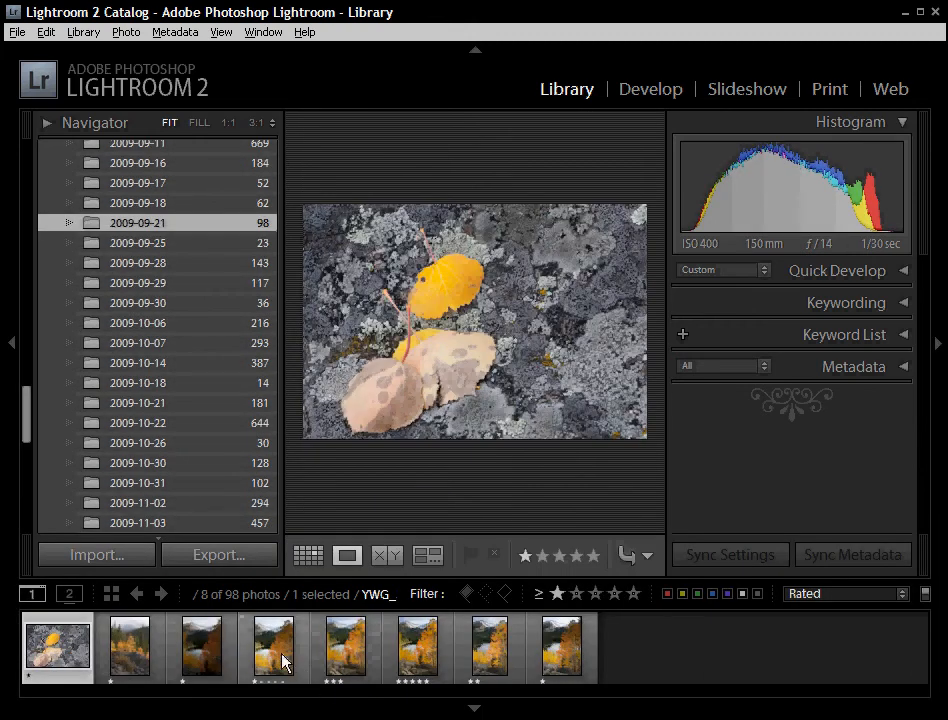
{"action": "left_click", "coordinate": [303, 656]}
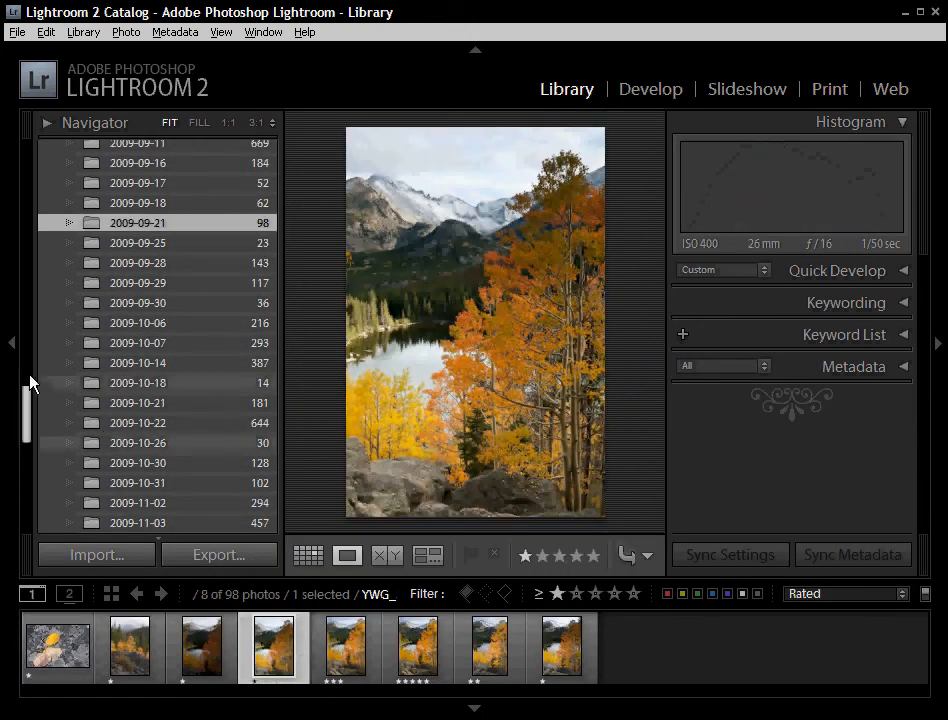
{"action": "left_click", "coordinate": [645, 90]}
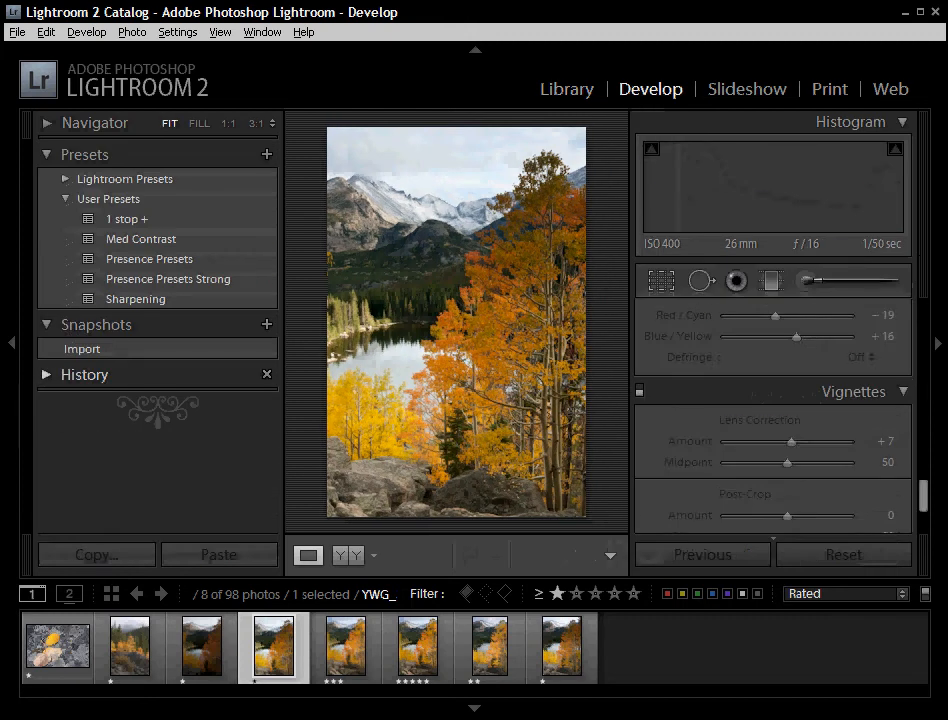
{"action": "left_click", "coordinate": [13, 345]}
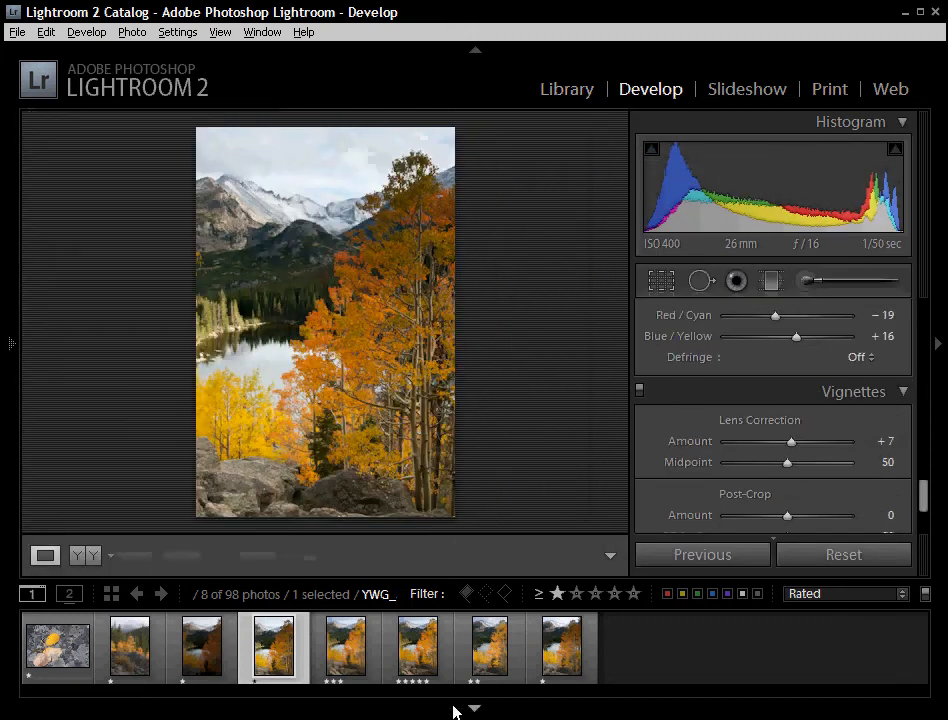
Hide the filmstrip and paint an Adjustment Brush mask with Exposure 1.00 and Size 8.0 over the dark hillside above the lake.
{"action": "left_click", "coordinate": [473, 708]}
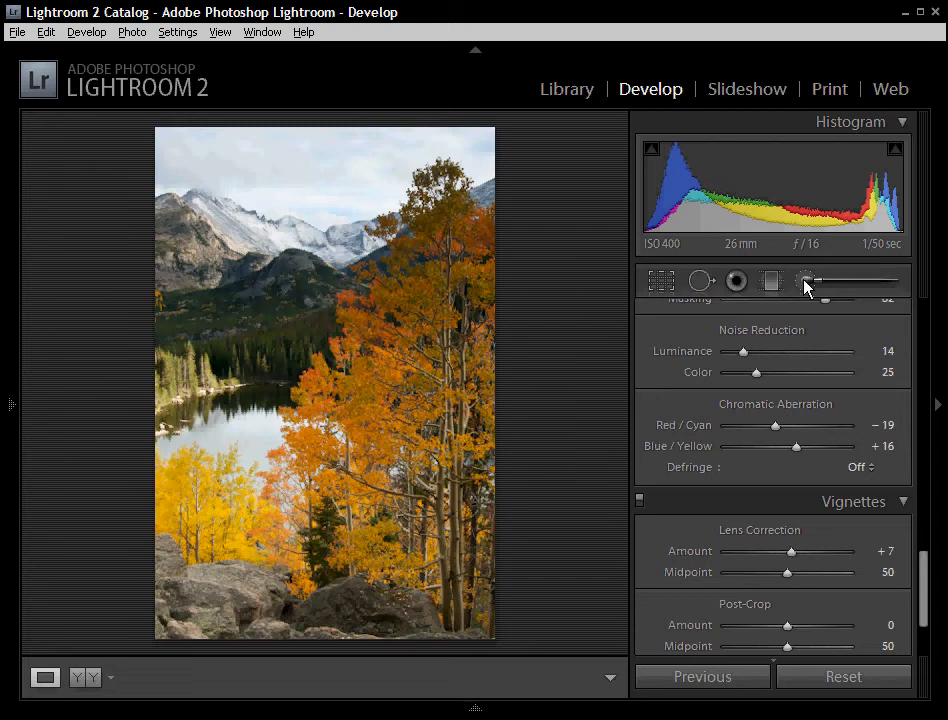
{"action": "left_click", "coordinate": [806, 284]}
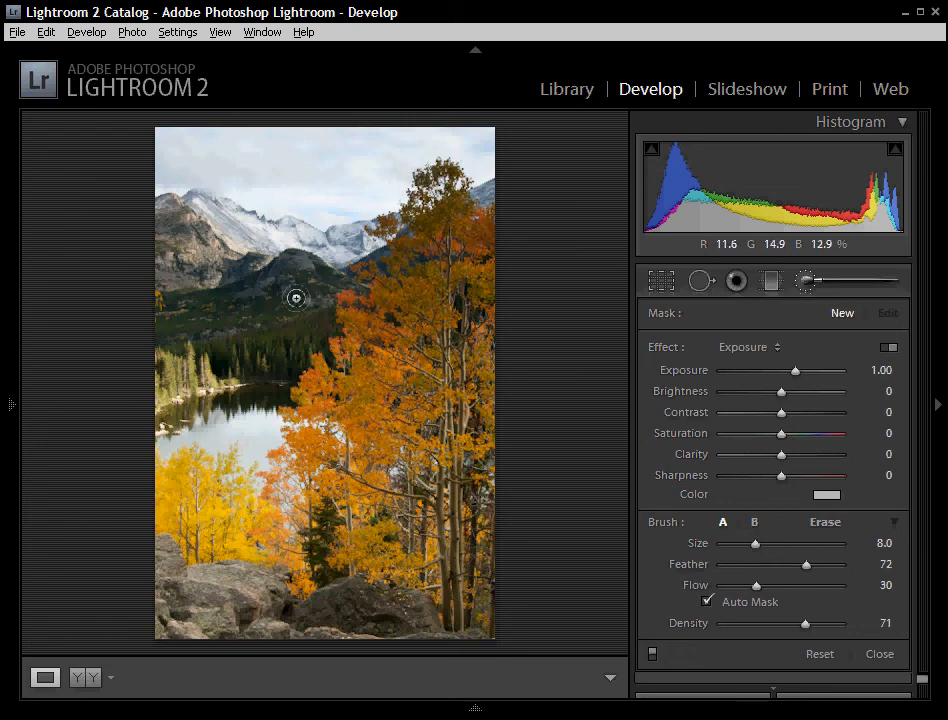
{"action": "mouse_move", "coordinate": [164, 307]}
{"action": "left_mouse_down"}
{"action": "mouse_move", "coordinate": [312, 268]}
{"action": "mouse_move", "coordinate": [296, 328]}
{"action": "mouse_move", "coordinate": [265, 347]}
{"action": "mouse_move", "coordinate": [232, 347]}
{"action": "mouse_move", "coordinate": [176, 322]}
{"action": "mouse_move", "coordinate": [286, 292]}
{"action": "mouse_move", "coordinate": [296, 345]}
{"action": "mouse_move", "coordinate": [241, 311]}
{"action": "left_mouse_up"}
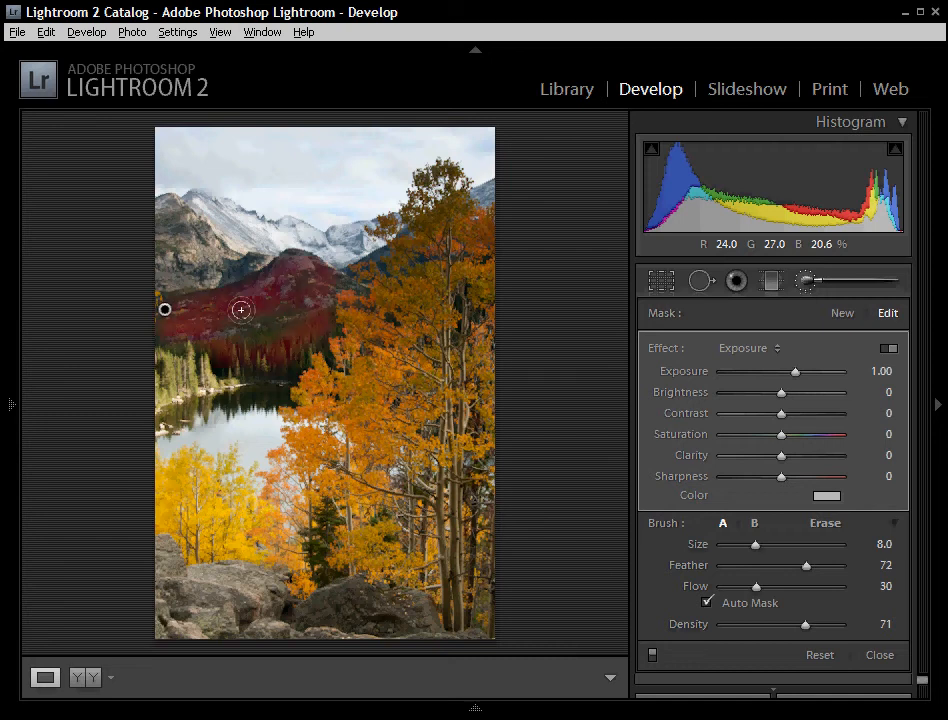
{"action": "mouse_move", "coordinate": [224, 326]}
{"action": "left_mouse_down"}
{"action": "mouse_move", "coordinate": [264, 327]}
{"action": "mouse_move", "coordinate": [296, 313]}
{"action": "mouse_move", "coordinate": [289, 305]}
{"action": "mouse_move", "coordinate": [272, 315]}
{"action": "mouse_move", "coordinate": [324, 332]}
{"action": "left_mouse_up"}
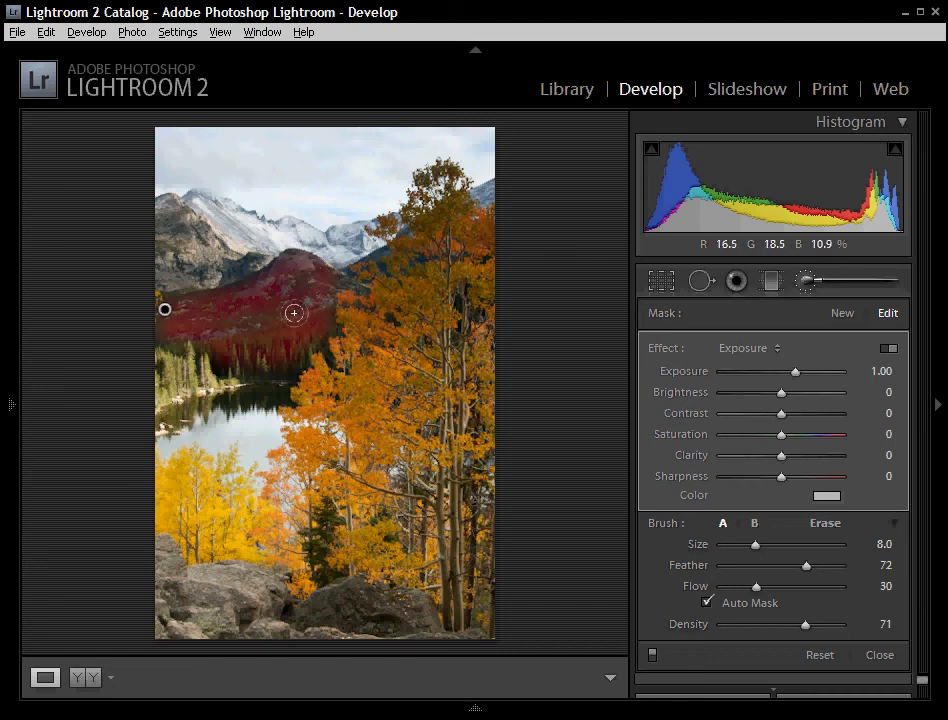
Enlarge the brush to Size 13.0 and extend the mask over the unpainted hillside beside the orange tree, working at close range.
{"action": "key", "text": "ctrl+equal"}
{"action": "key", "text": "ctrl+equal"}
{"action": "key", "text": "ctrl+equal"}
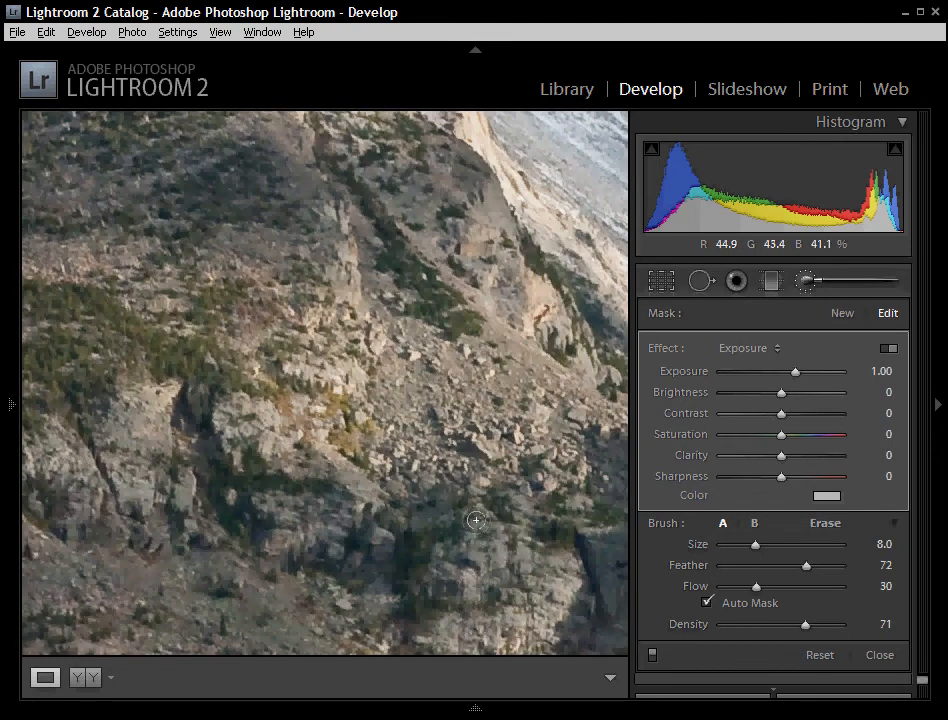
{"action": "left_click_drag", "start_coordinate": [474, 518], "coordinate": [30, 428]}
{"action": "left_click_drag", "start_coordinate": [524, 346], "coordinate": [281, 345]}
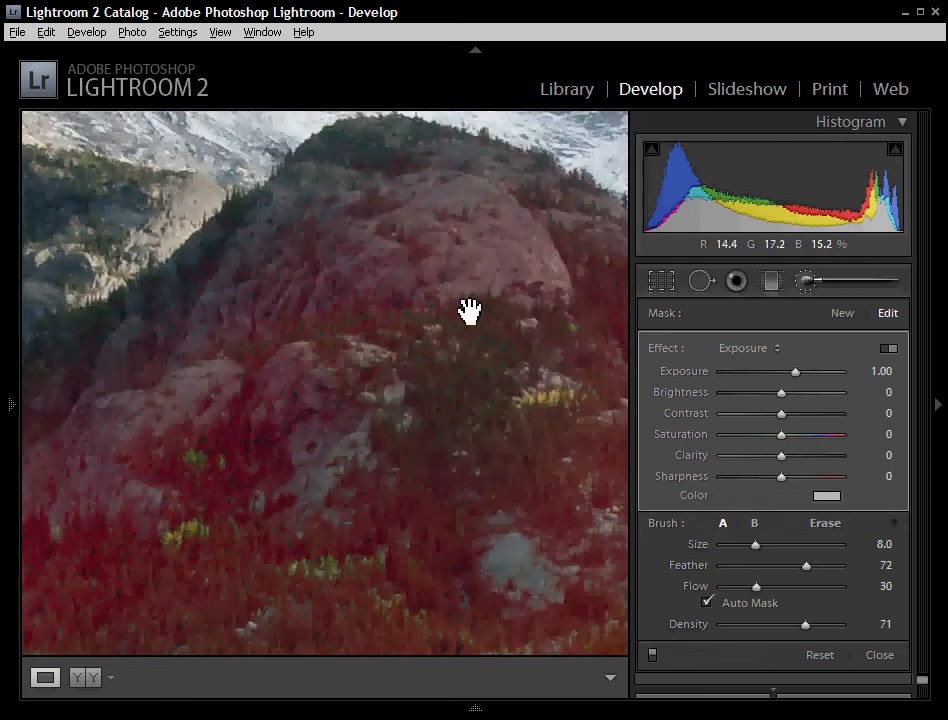
{"action": "mouse_move", "coordinate": [468, 262]}
{"action": "left_mouse_down"}
{"action": "mouse_move", "coordinate": [275, 211]}
{"action": "mouse_move", "coordinate": [169, 164]}
{"action": "left_mouse_up"}
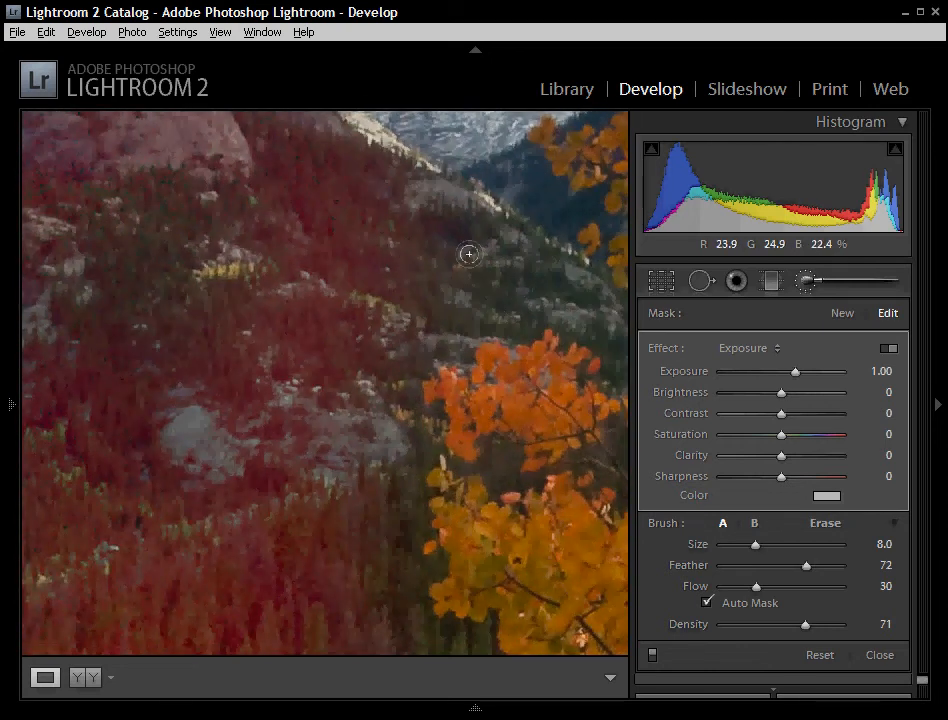
{"action": "scroll", "coordinate": [424, 220], "scroll_direction": "up", "scroll_amount": 5}
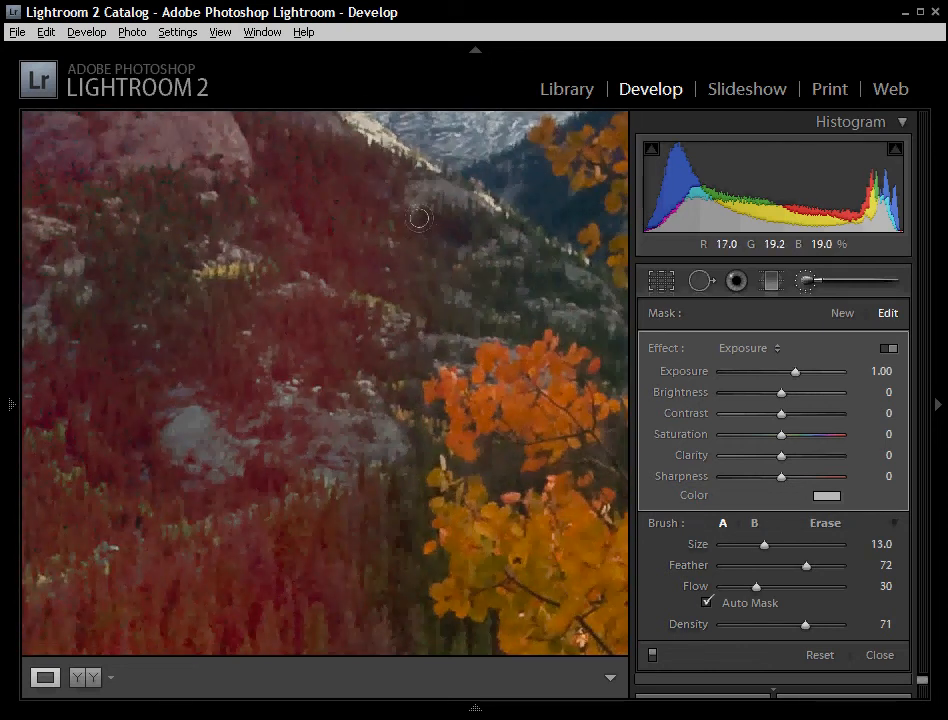
{"action": "left_click_drag", "start_coordinate": [491, 245], "coordinate": [586, 299]}
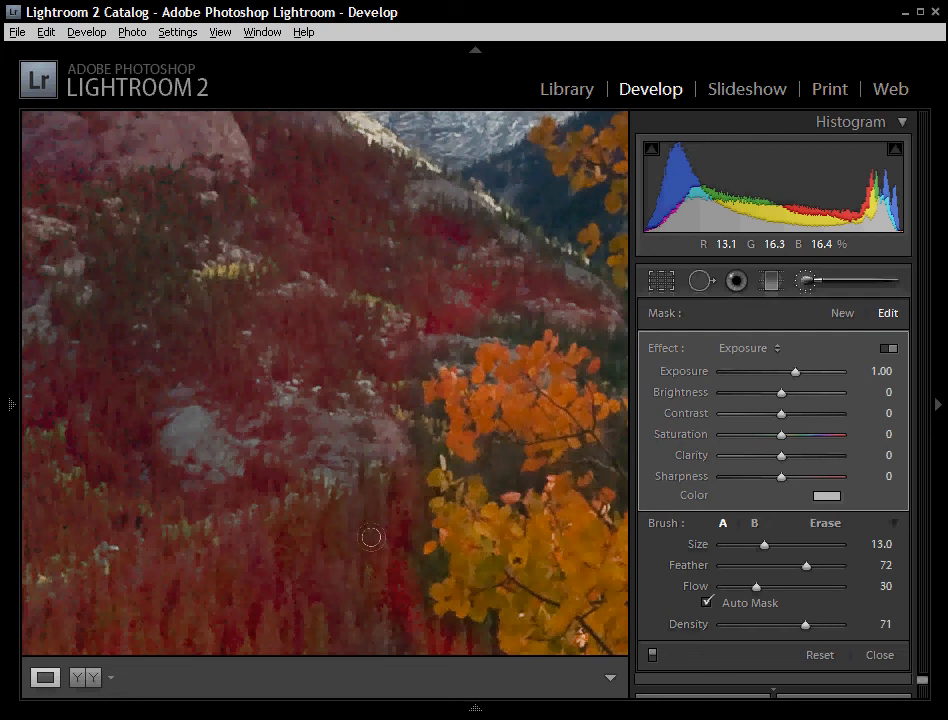
{"action": "key", "text": "z"}
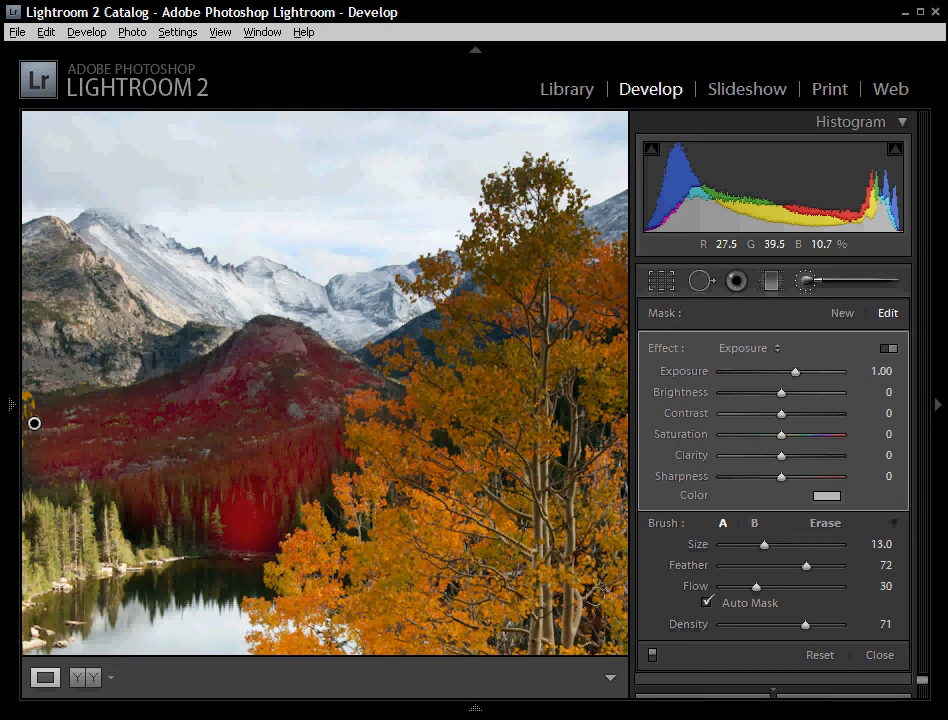
Hide the mask overlay and set the hillside mask's Exposure to 1.74.
{"action": "key", "text": "o"}
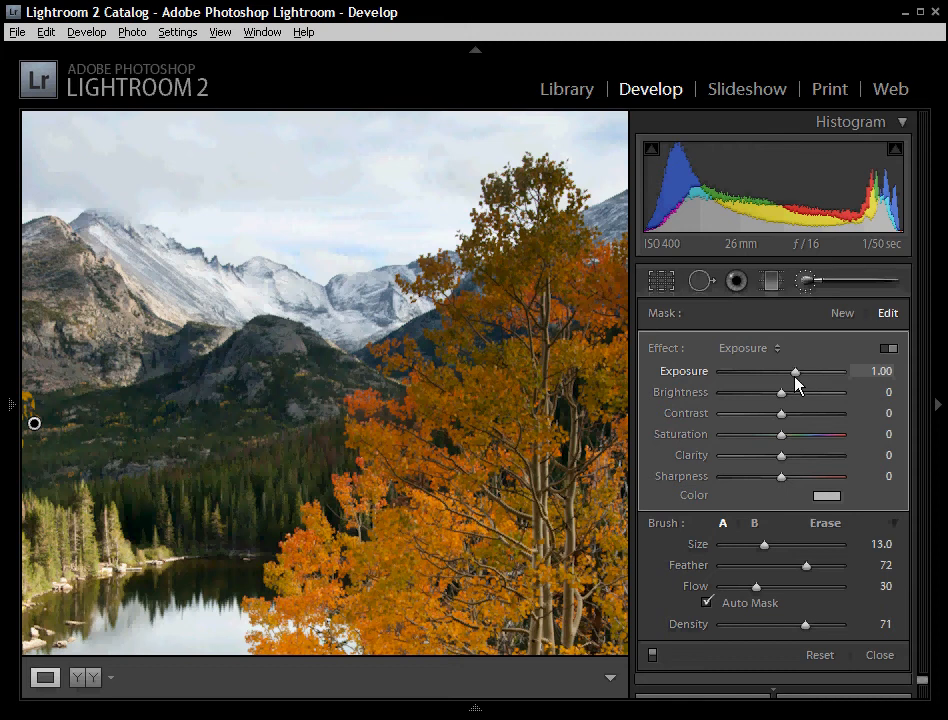
{"action": "mouse_move", "coordinate": [795, 377]}
{"action": "left_mouse_down"}
{"action": "mouse_move", "coordinate": [774, 377]}
{"action": "mouse_move", "coordinate": [866, 401]}
{"action": "mouse_move", "coordinate": [775, 391]}
{"action": "left_mouse_up"}
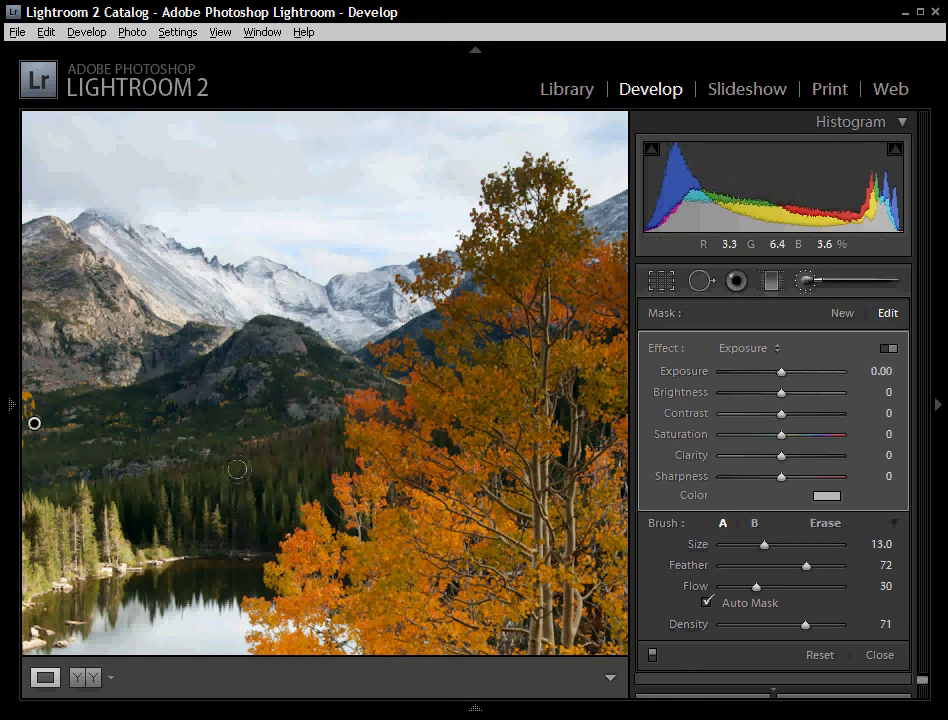
{"action": "left_click_drag", "start_coordinate": [788, 371], "coordinate": [806, 371]}
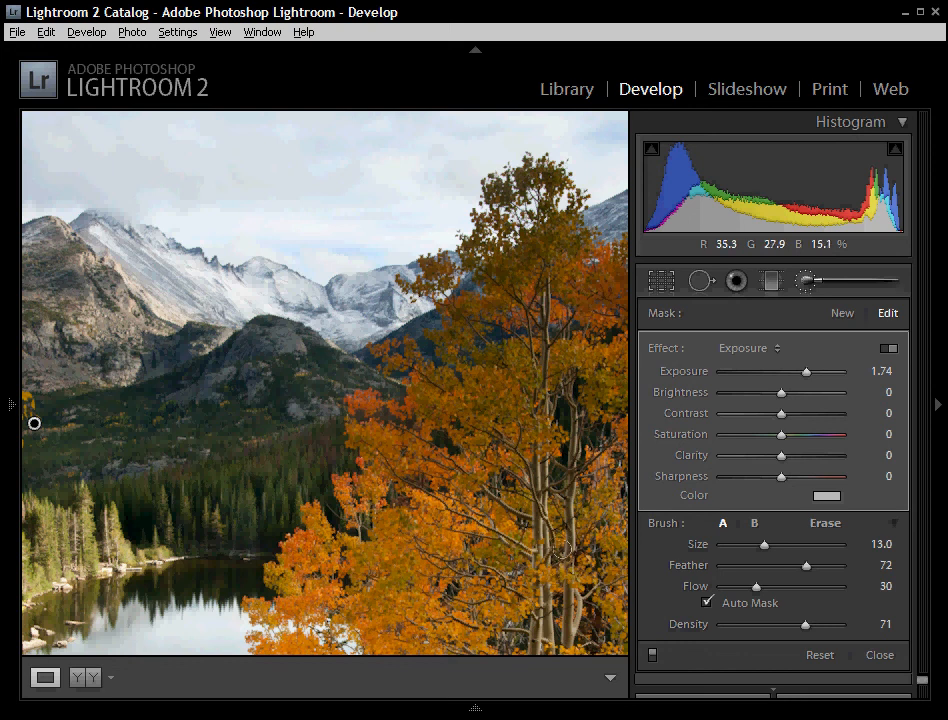
{"action": "key", "text": "z"}
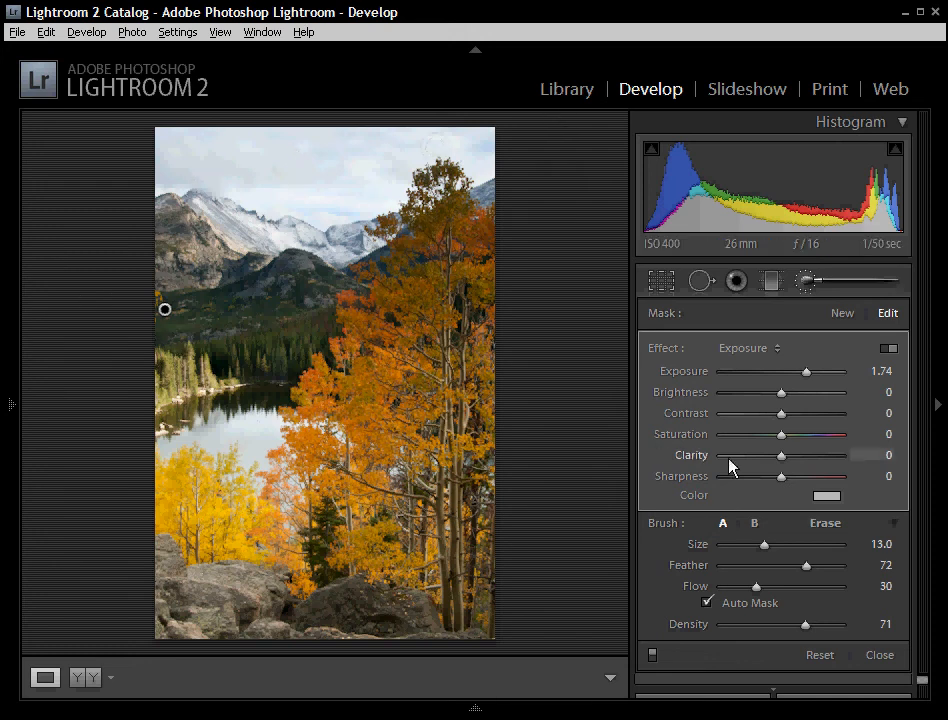
Start a new brush mask at Size 10.0, paint the upper part of the orange tree, and show the mask overlay.
{"action": "left_click", "coordinate": [841, 314]}
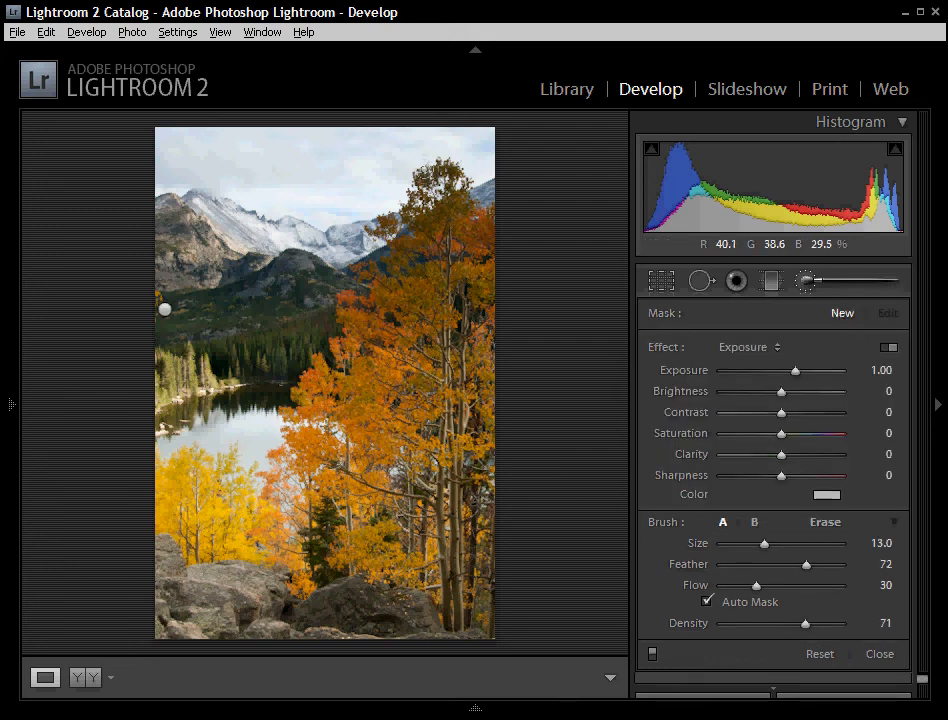
{"action": "key", "text": "bracketleft"}
{"action": "key", "text": "bracketleft"}
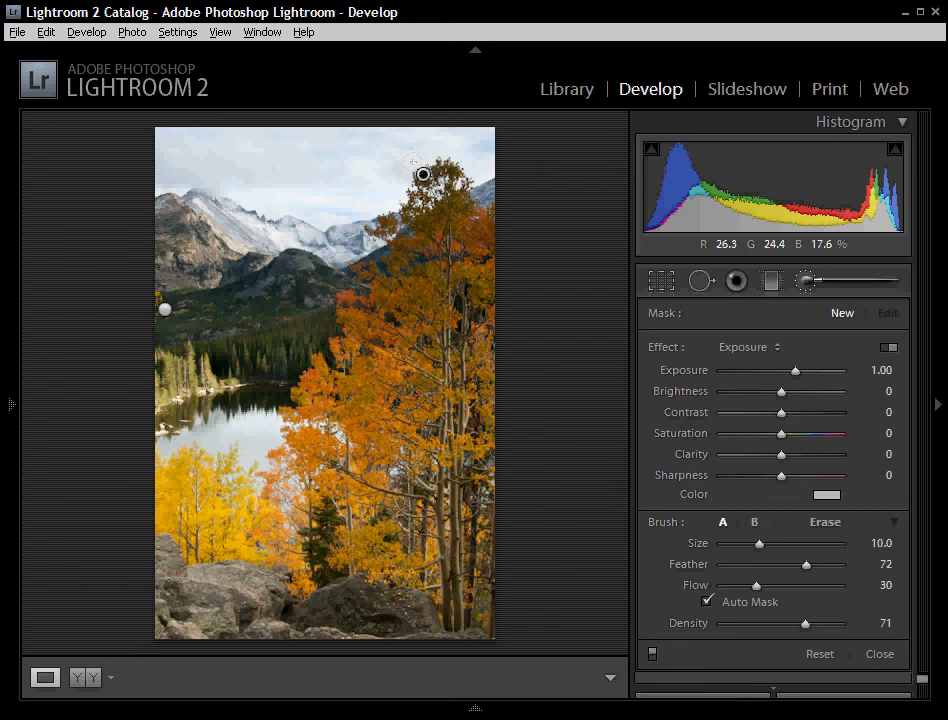
{"action": "left_click", "coordinate": [410, 163]}
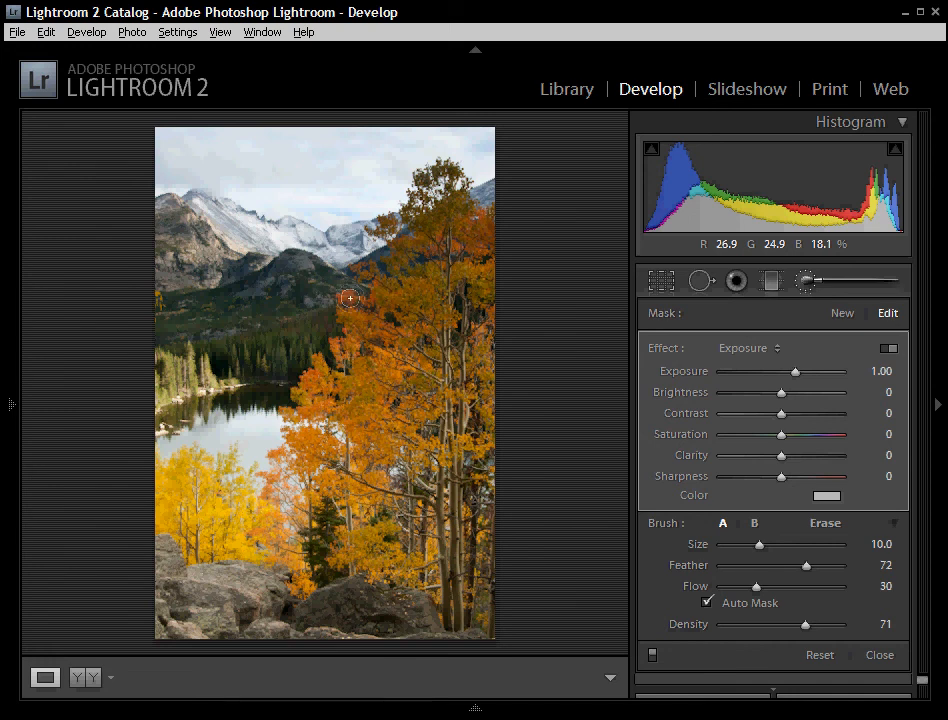
{"action": "left_click_drag", "start_coordinate": [445, 371], "coordinate": [459, 401]}
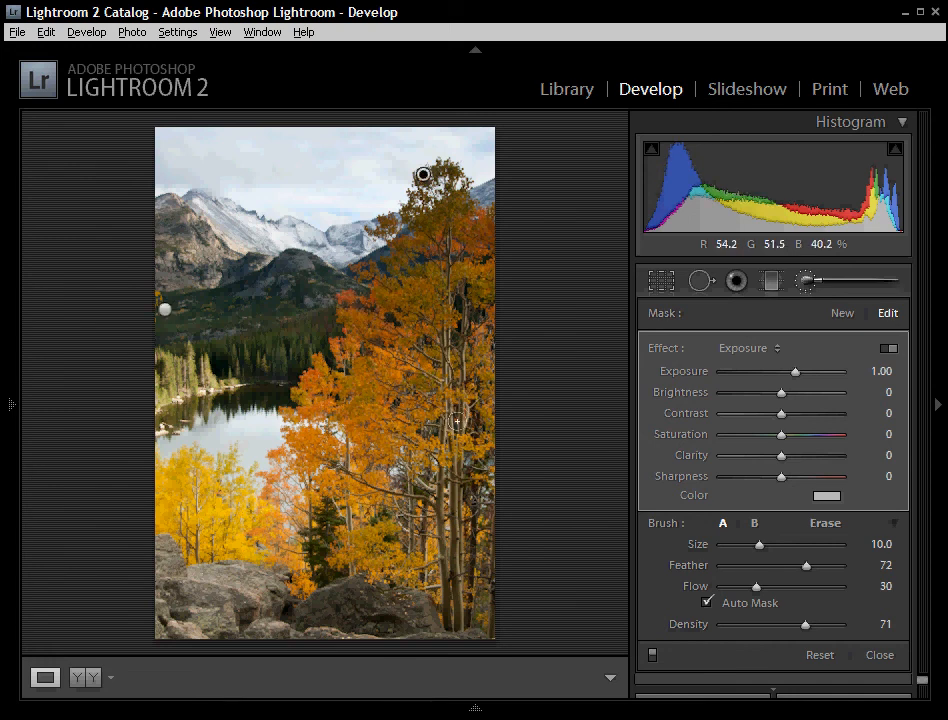
{"action": "key", "text": "o"}
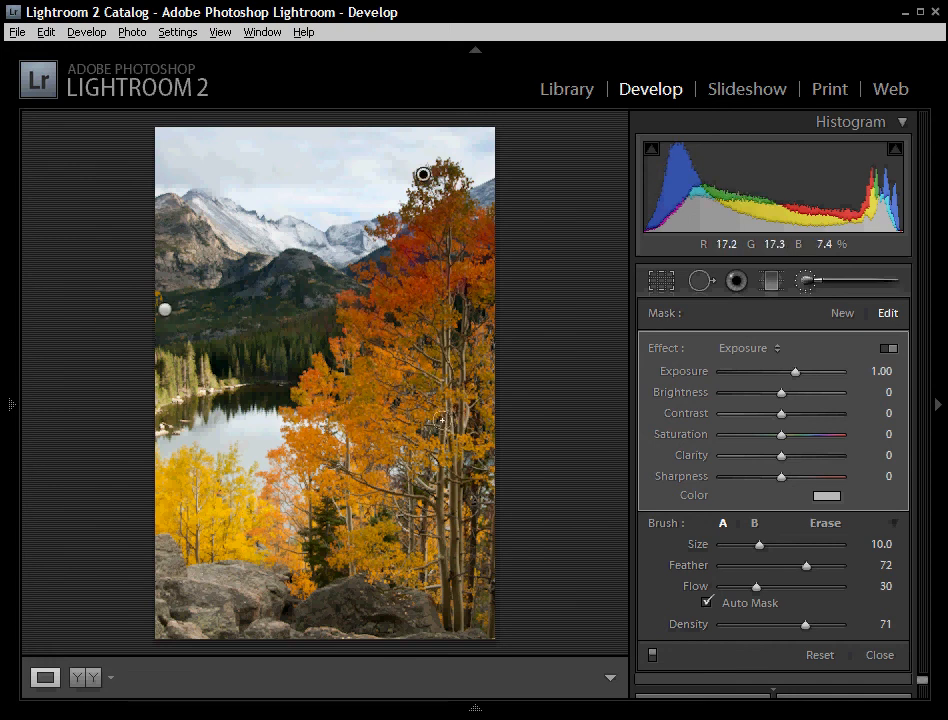
Reduce the brush to Size 6.0 and paint along the orange tree's trunks and the lower foliage to its left.
{"action": "key", "text": "bracketleft"}
{"action": "key", "text": "bracketleft"}
{"action": "key", "text": "bracketleft"}
{"action": "key", "text": "bracketleft"}
{"action": "left_click_drag", "start_coordinate": [459, 290], "coordinate": [454, 622]}
{"action": "mouse_move", "coordinate": [420, 484]}
{"action": "left_mouse_down"}
{"action": "mouse_move", "coordinate": [448, 600]}
{"action": "mouse_move", "coordinate": [436, 473]}
{"action": "mouse_move", "coordinate": [451, 336]}
{"action": "mouse_move", "coordinate": [443, 330]}
{"action": "mouse_move", "coordinate": [444, 380]}
{"action": "mouse_move", "coordinate": [401, 509]}
{"action": "mouse_move", "coordinate": [403, 465]}
{"action": "mouse_move", "coordinate": [408, 556]}
{"action": "left_mouse_up"}
{"action": "left_click_drag", "start_coordinate": [345, 494], "coordinate": [350, 527]}
{"action": "left_click_drag", "start_coordinate": [296, 508], "coordinate": [292, 587]}
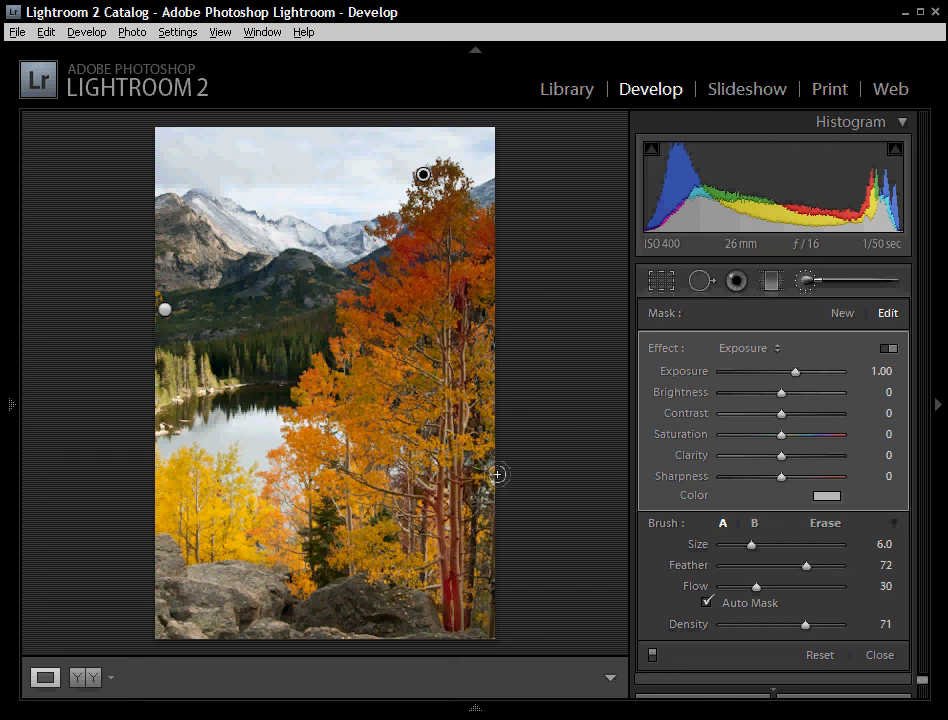
Hide the mask overlay and set the tree mask's Exposure to 1.40, Saturation to −1 and Brightness to 159.
{"action": "key", "text": "o"}
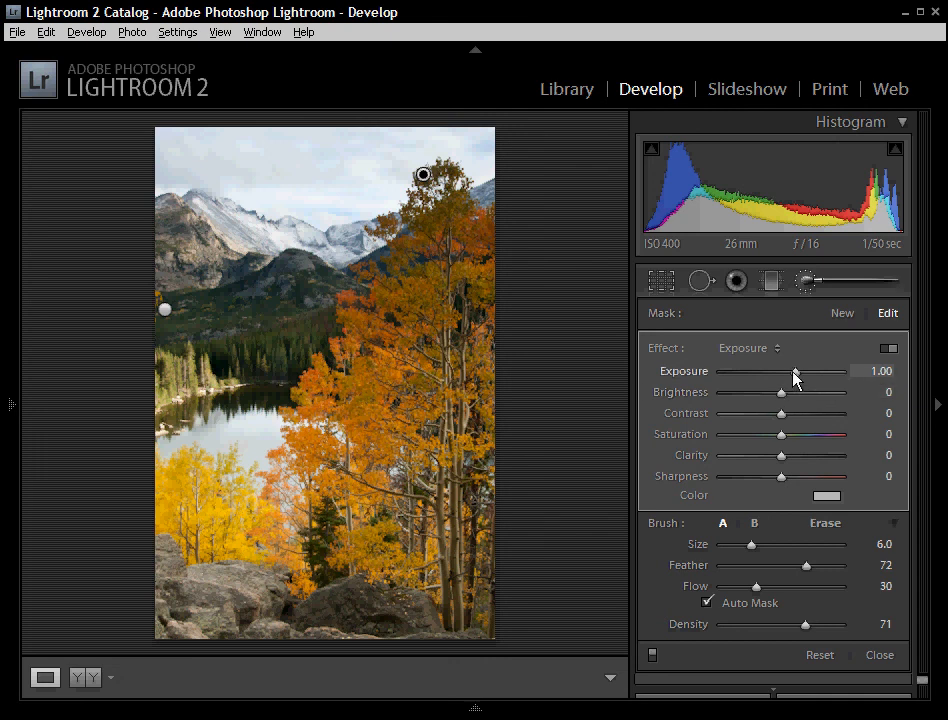
{"action": "mouse_move", "coordinate": [795, 373]}
{"action": "left_mouse_down"}
{"action": "mouse_move", "coordinate": [779, 375]}
{"action": "mouse_move", "coordinate": [849, 398]}
{"action": "mouse_move", "coordinate": [800, 397]}
{"action": "left_mouse_up"}
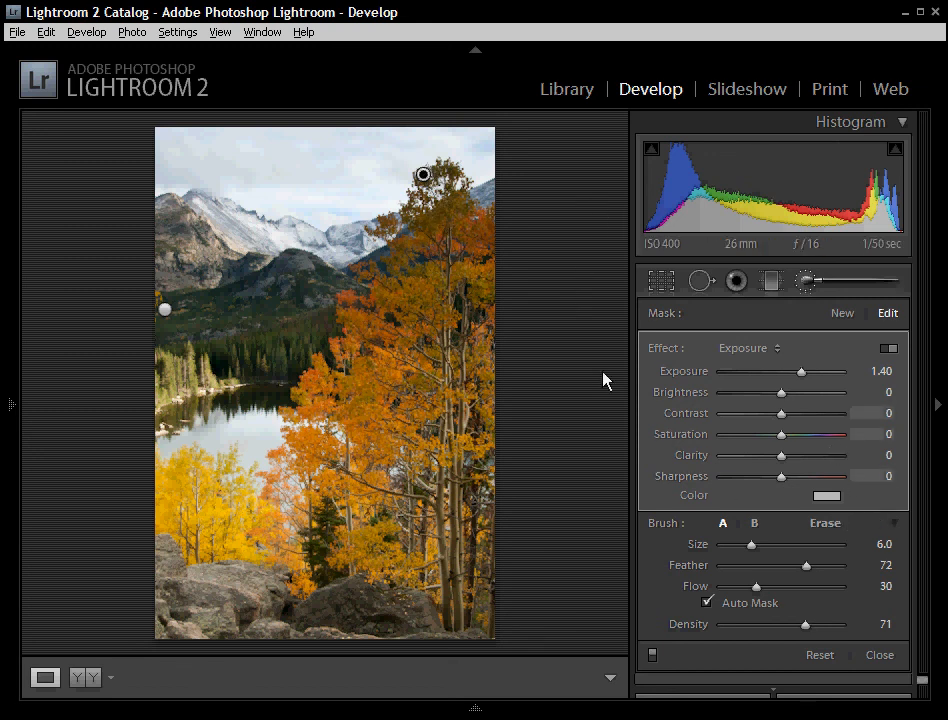
{"action": "mouse_move", "coordinate": [785, 436]}
{"action": "left_mouse_down"}
{"action": "mouse_move", "coordinate": [838, 446]}
{"action": "mouse_move", "coordinate": [777, 446]}
{"action": "mouse_move", "coordinate": [785, 440]}
{"action": "left_mouse_up"}
{"action": "left_click_drag", "start_coordinate": [781, 393], "coordinate": [825, 407]}
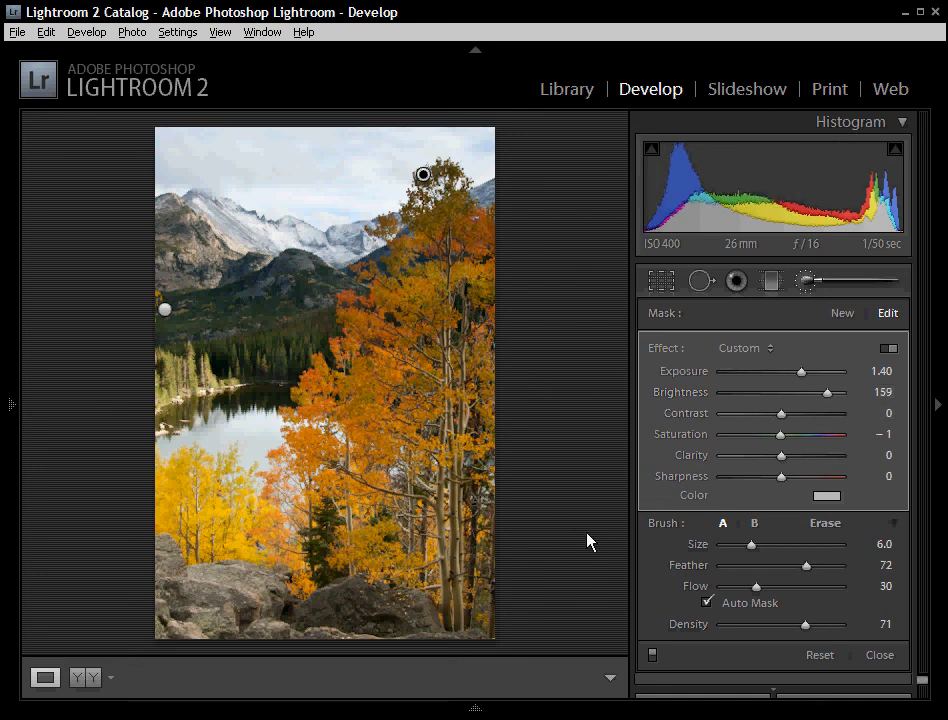